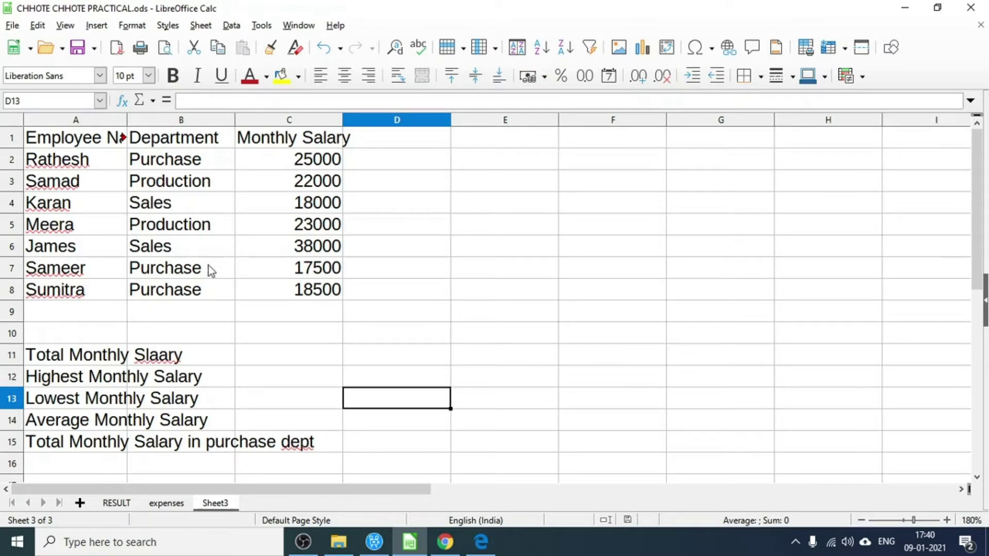
- Widen column A to fit the full Employee Name heading
{"action": "left_click", "coordinate": [64, 142]}
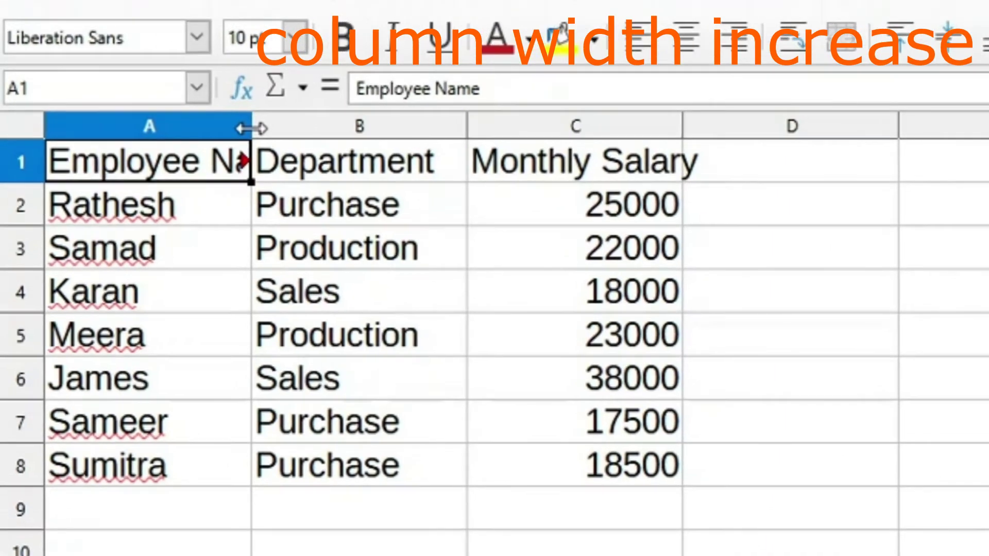
{"action": "left_click_drag", "start_coordinate": [251, 128], "coordinate": [465, 147]}
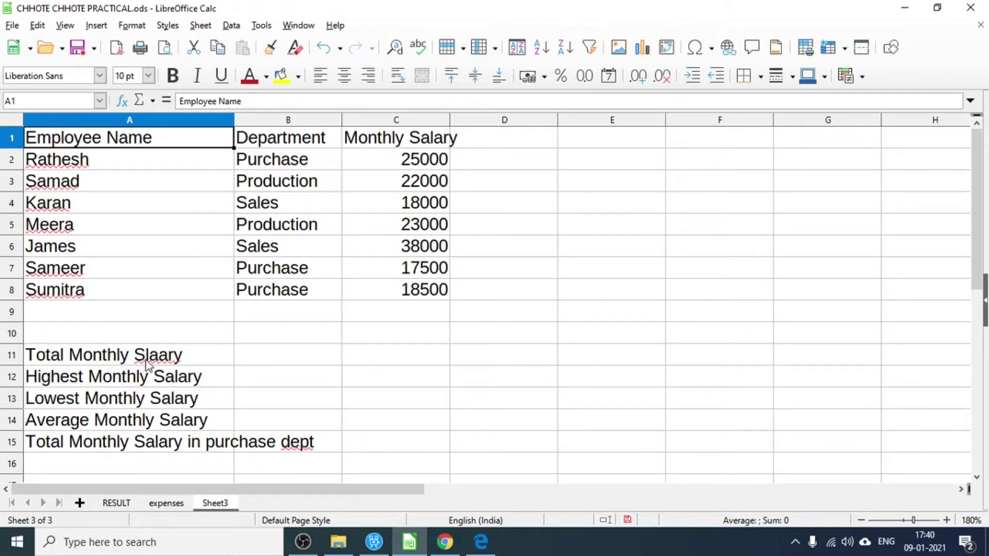
{"action": "left_click", "coordinate": [78, 355]}
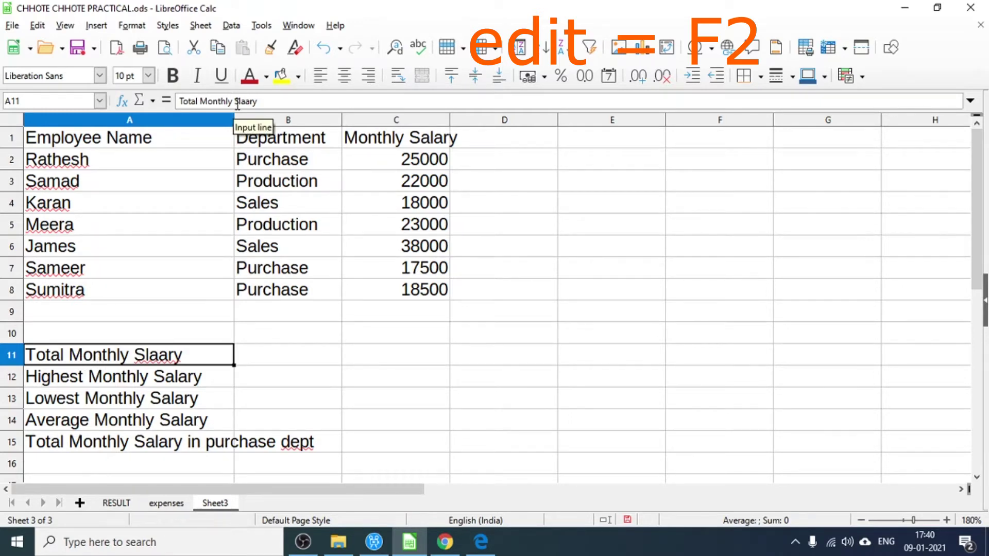
{"action": "double_click", "coordinate": [139, 355]}
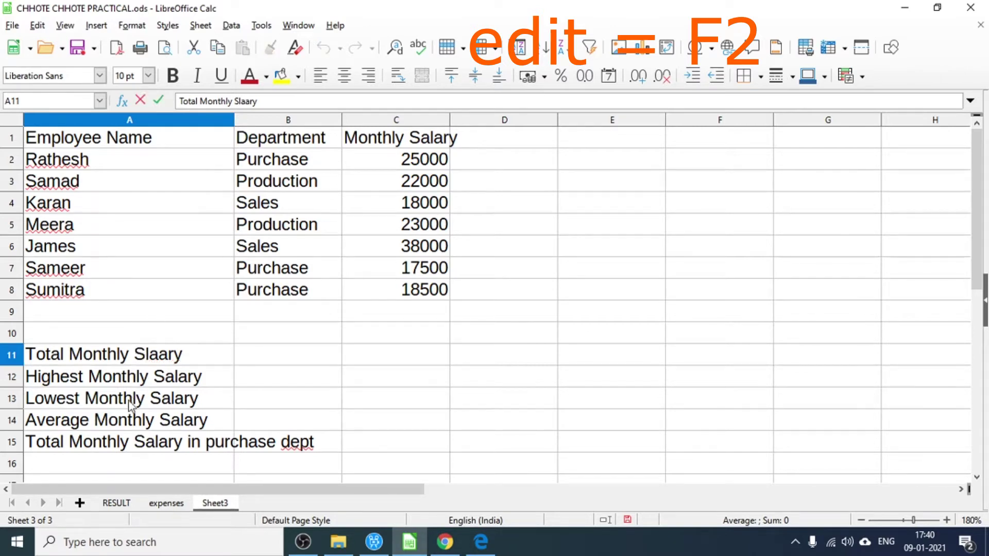
{"action": "key", "text": "Right"}
{"action": "key", "text": "Right"}
{"action": "key", "text": "Escape"}
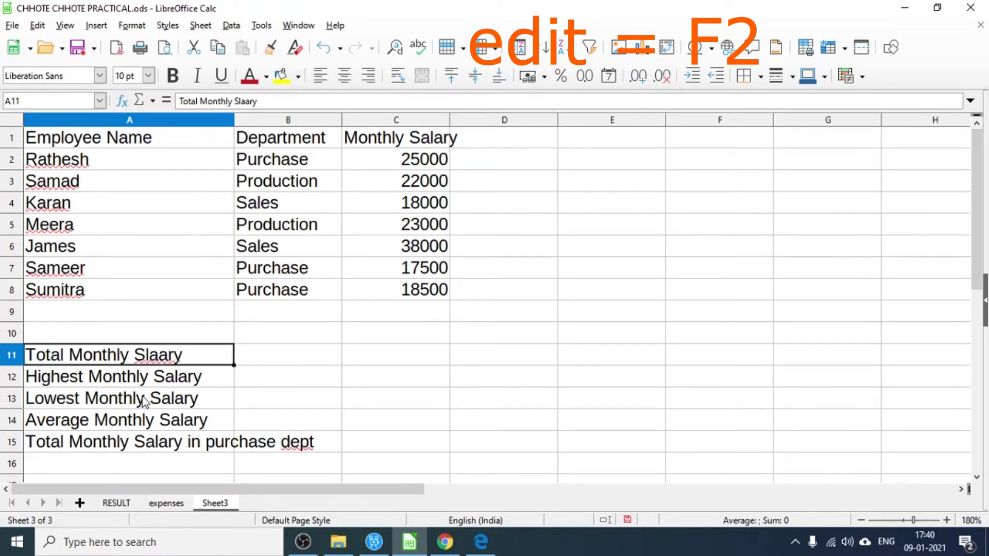
{"action": "type", "text": "sal"}
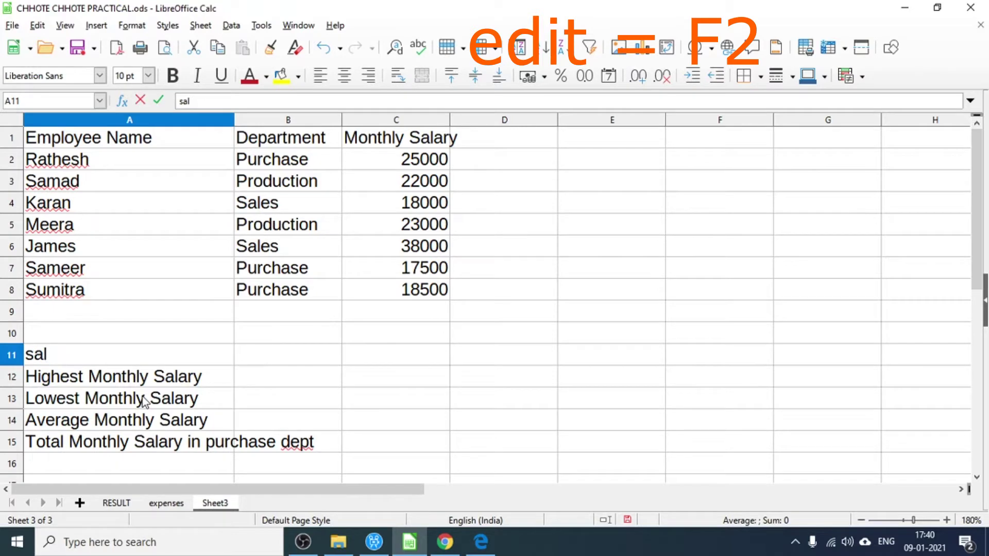
{"action": "type", "text": "ar"}
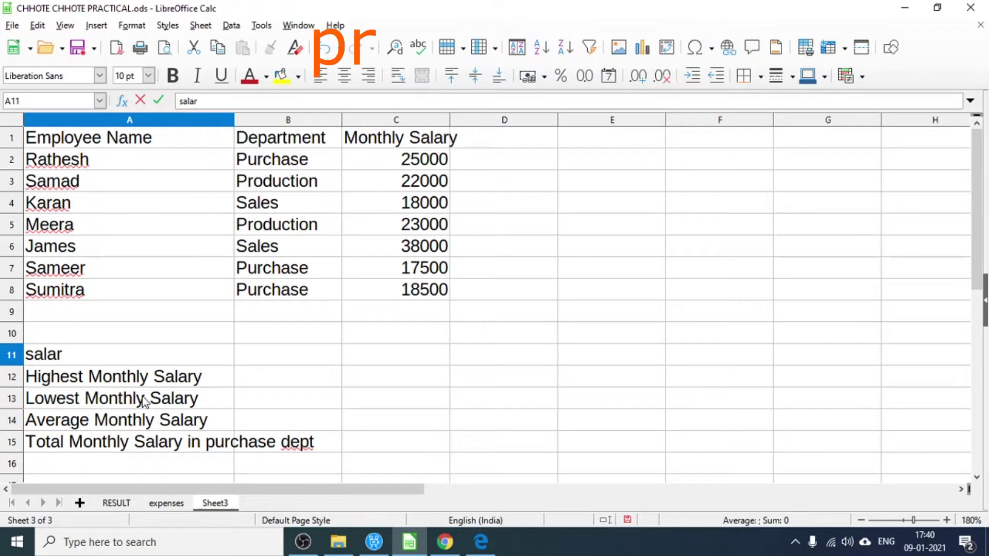
{"action": "key", "text": "Escape"}
- Correct the misspelled last word in cell A11 so the label reads "Total Monthly Salary"
{"action": "key", "text": "F2"}
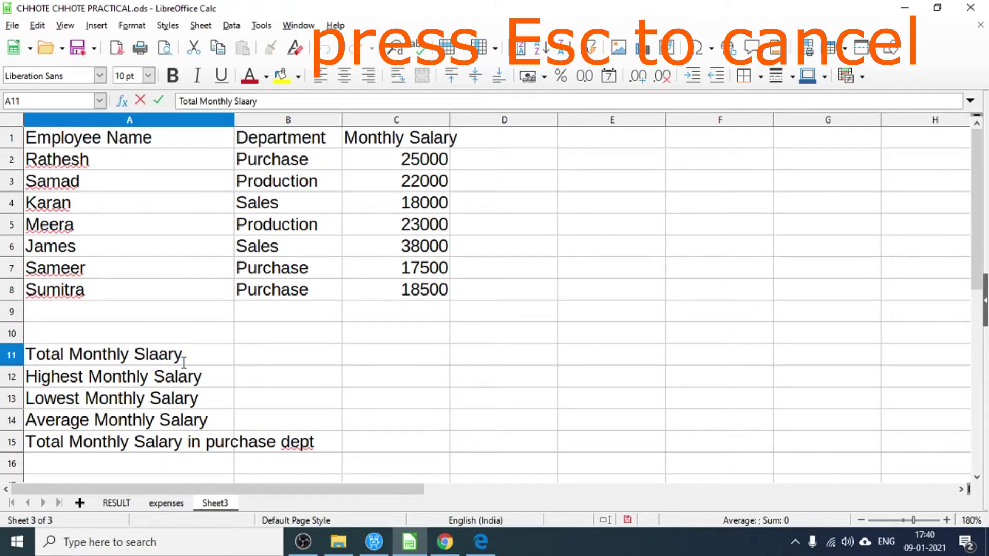
{"action": "key", "text": "Left"}
{"action": "key", "text": "Left"}
{"action": "key", "text": "Left"}
{"action": "key", "text": "Left"}
{"action": "key", "text": "Left"}
{"action": "type", "text": "a"}
{"action": "key", "text": "Right"}
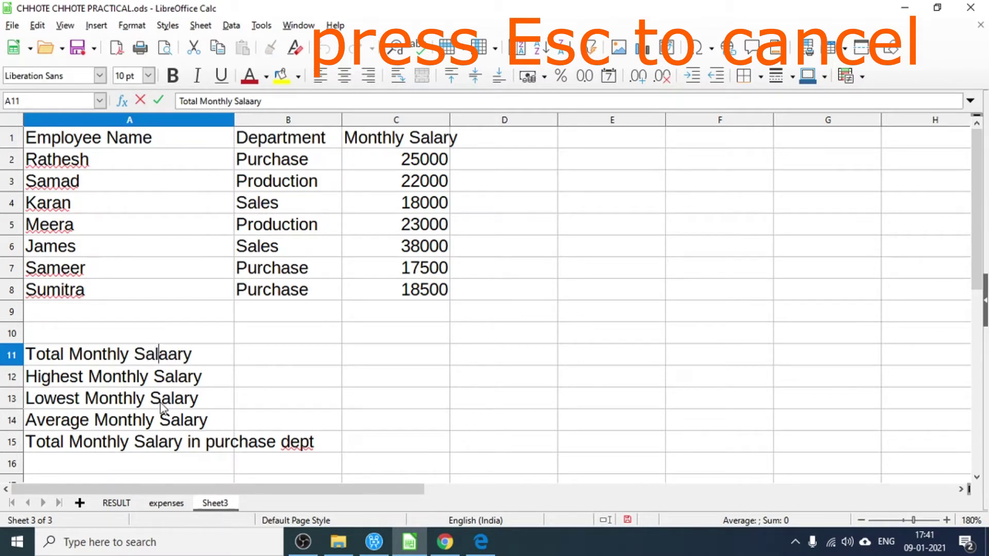
{"action": "key", "text": "Delete"}
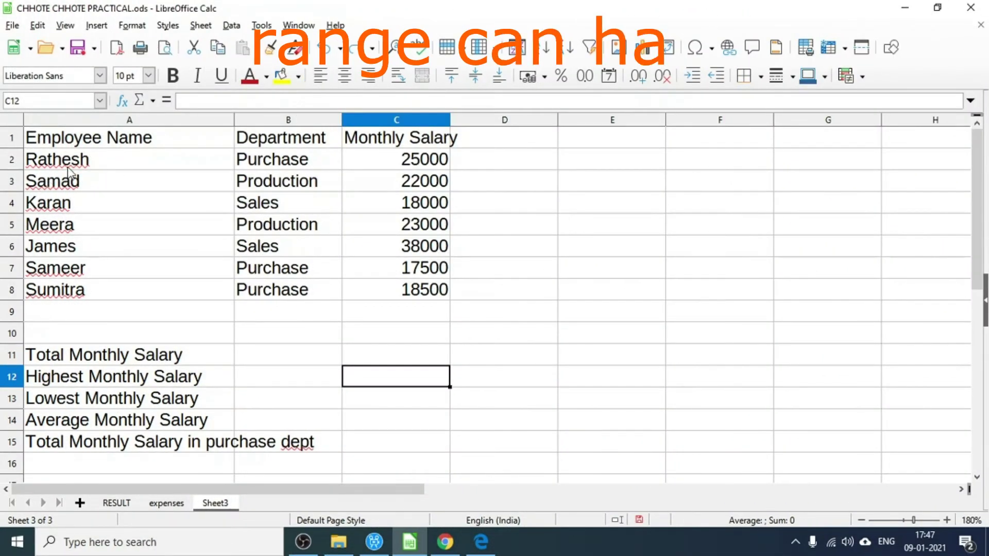
- Define the range name emp for the employee name cells A2:A8
{"action": "left_click_drag", "start_coordinate": [85, 162], "coordinate": [84, 282]}
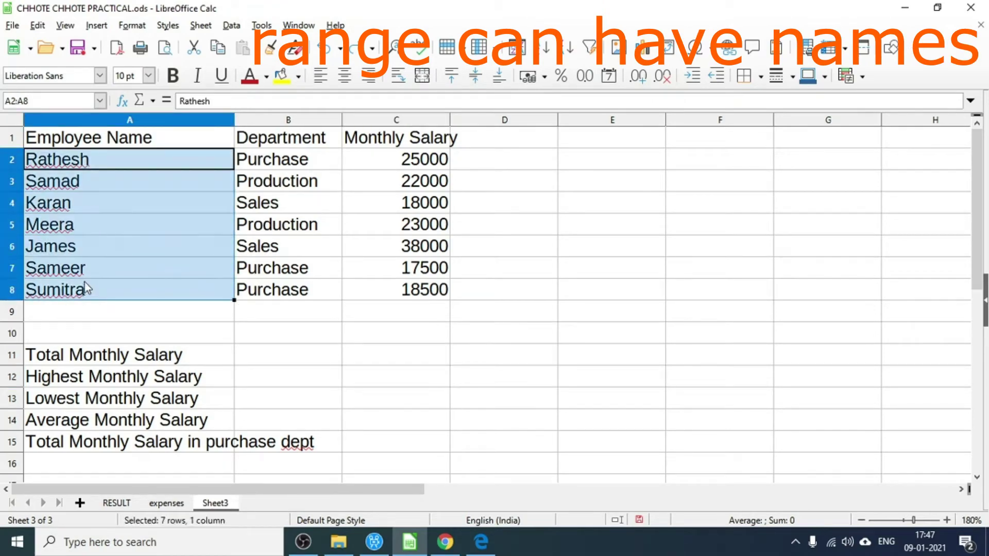
{"action": "left_click", "coordinate": [43, 101]}
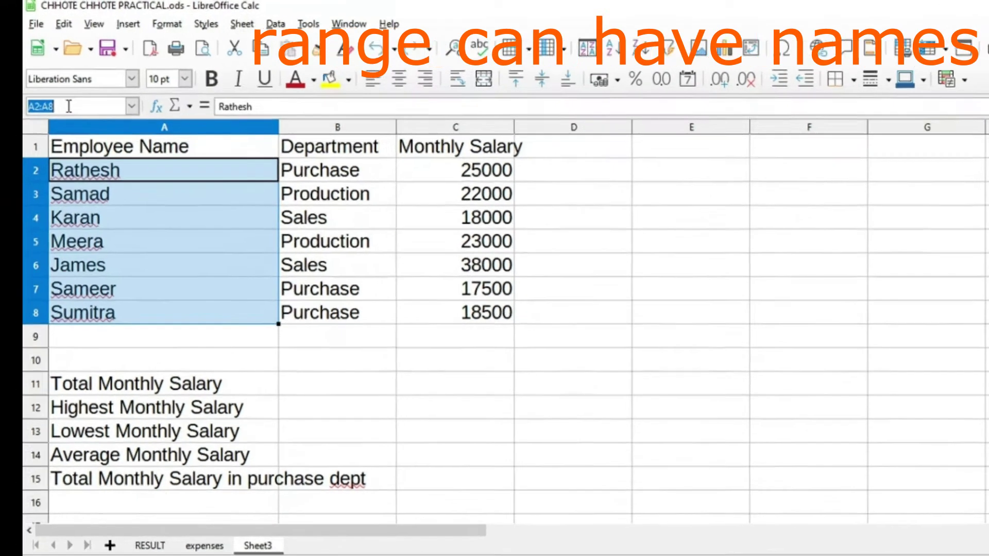
{"action": "type", "text": "emp"}
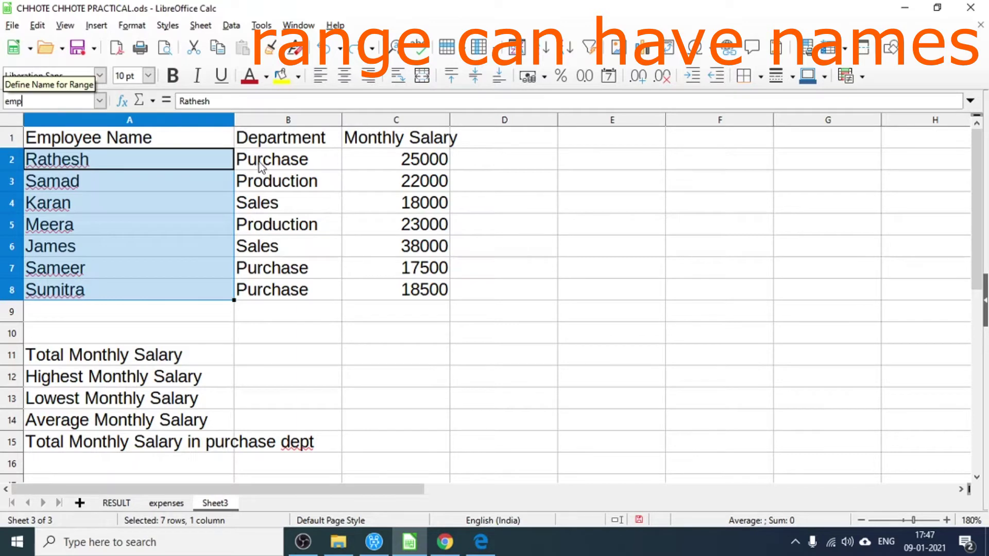
- Define the range name dept for the department cells B2:B8
{"action": "left_click", "coordinate": [259, 162]}
{"action": "left_click_drag", "start_coordinate": [259, 162], "coordinate": [259, 283]}
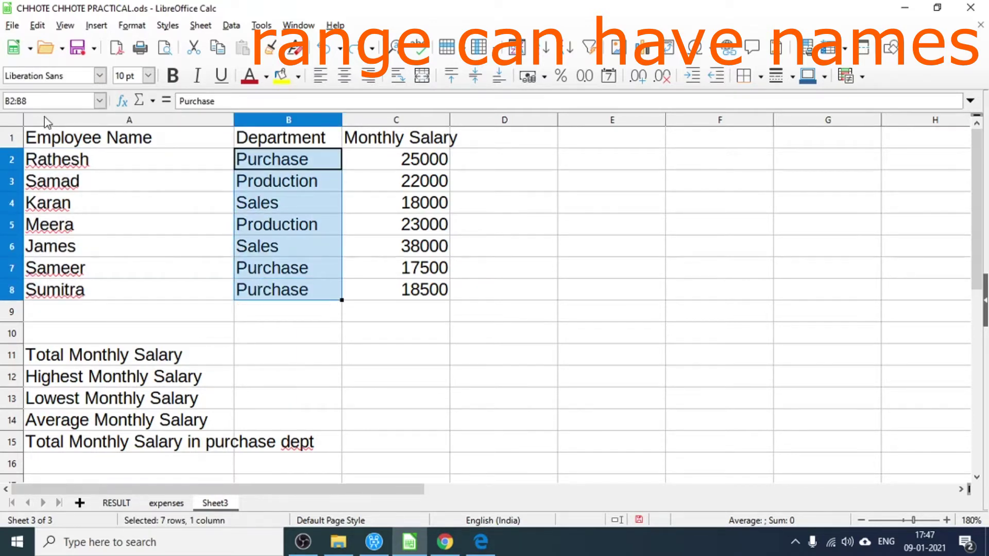
{"action": "left_click", "coordinate": [42, 101]}
{"action": "type", "text": "dept"}
{"action": "key", "text": "Return"}
- Define the range name salary for the monthly salary cells C2:C8
{"action": "left_click", "coordinate": [424, 165]}
{"action": "left_click_drag", "start_coordinate": [424, 164], "coordinate": [424, 299]}
{"action": "left_click", "coordinate": [42, 99]}
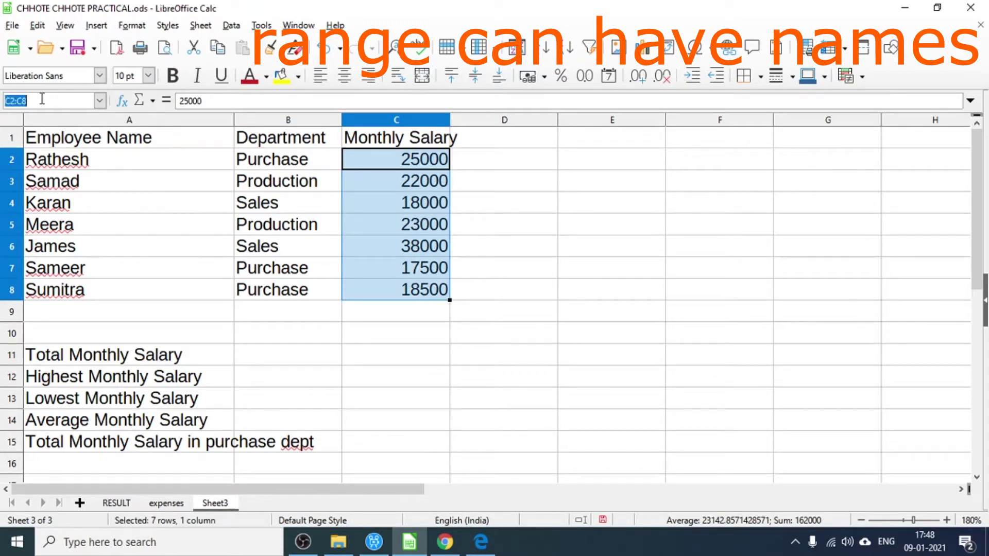
{"action": "type", "text": "salar"}
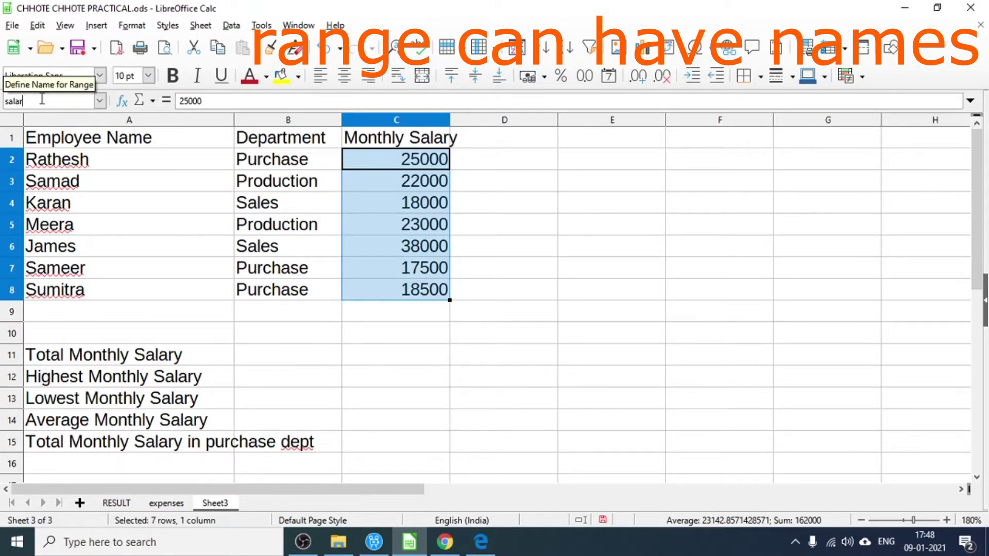
{"action": "type", "text": "ty"}
{"action": "key", "text": "Return"}
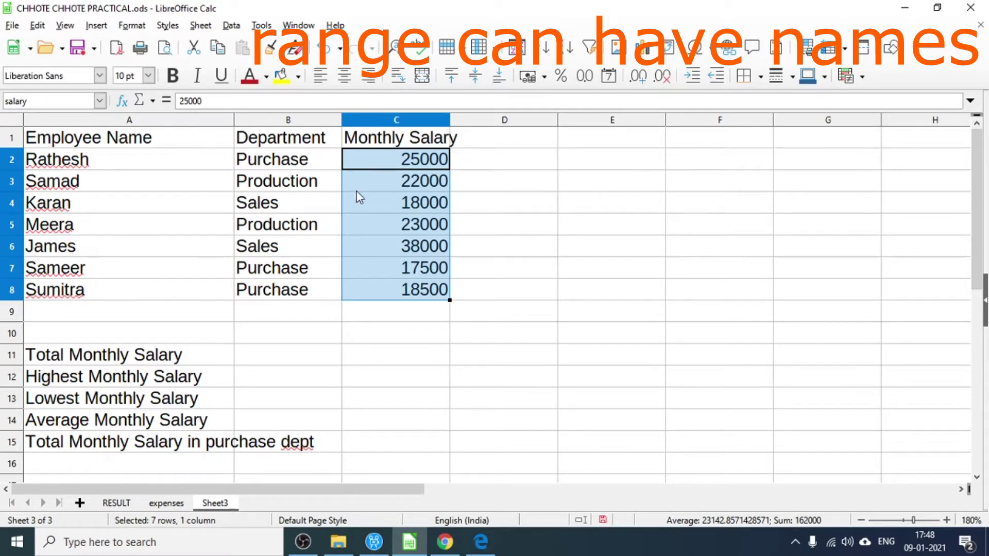
- Reselect the salary cells C2:C8 and the department cells B2:B8 to check their range names
{"action": "left_click", "coordinate": [473, 307]}
{"action": "left_click_drag", "start_coordinate": [411, 156], "coordinate": [411, 291]}
{"action": "left_click", "coordinate": [248, 166]}
{"action": "left_click_drag", "start_coordinate": [252, 165], "coordinate": [269, 290]}
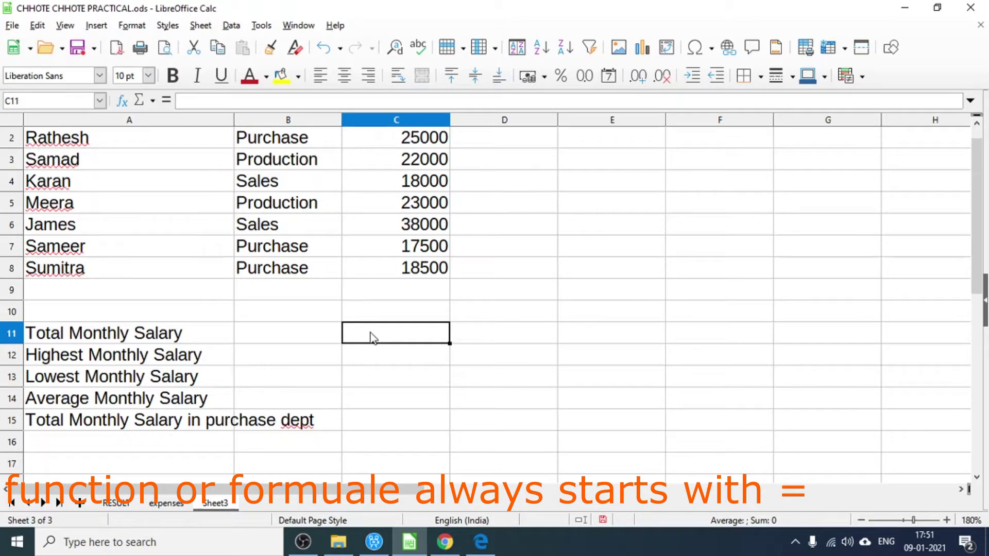
- Calculate the total monthly salary in cell C11 with the formula =sum(salary)
{"action": "type", "text": "=sum"}
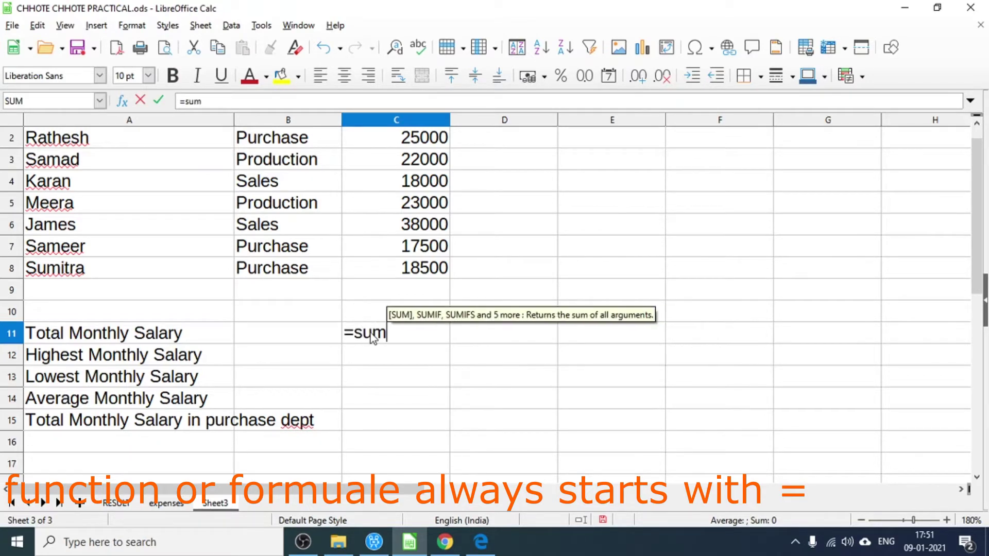
{"action": "type", "text": "("}
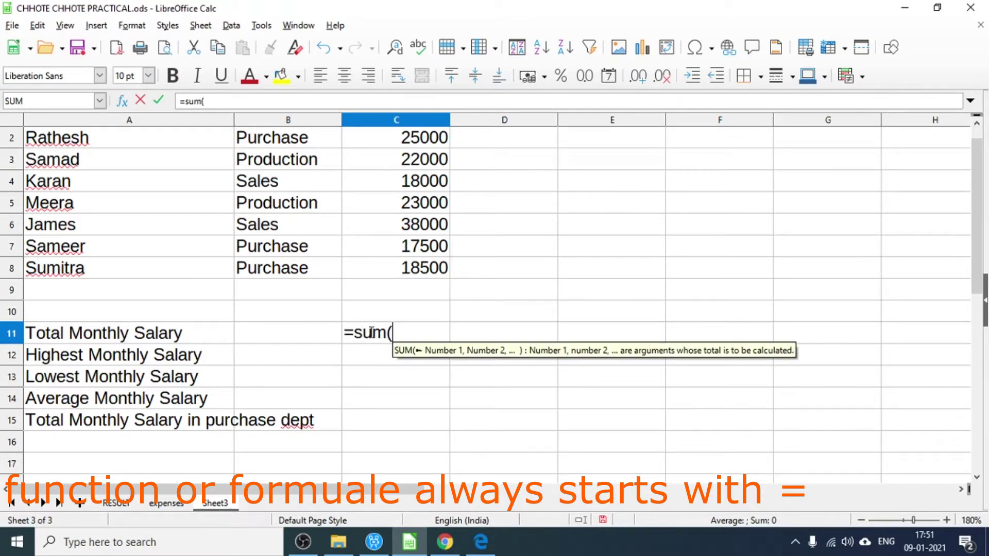
{"action": "type", "text": "s"}
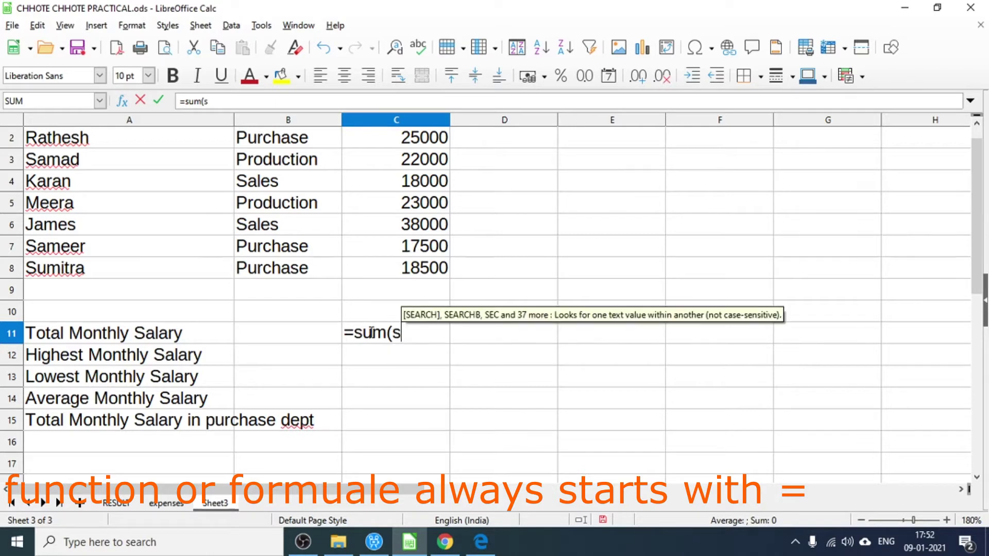
{"action": "type", "text": "alary"}
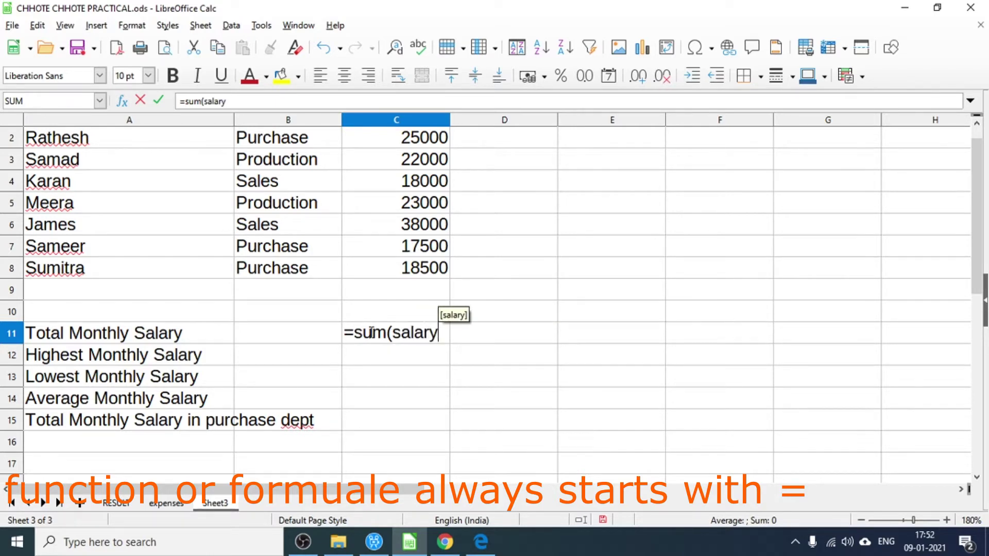
{"action": "type", "text": ")"}
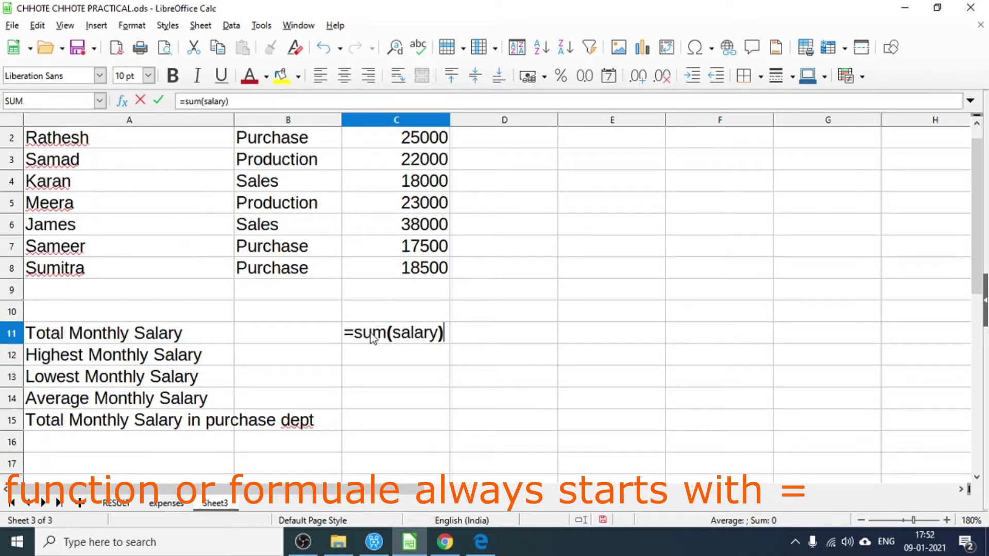
{"action": "key", "text": "Return"}
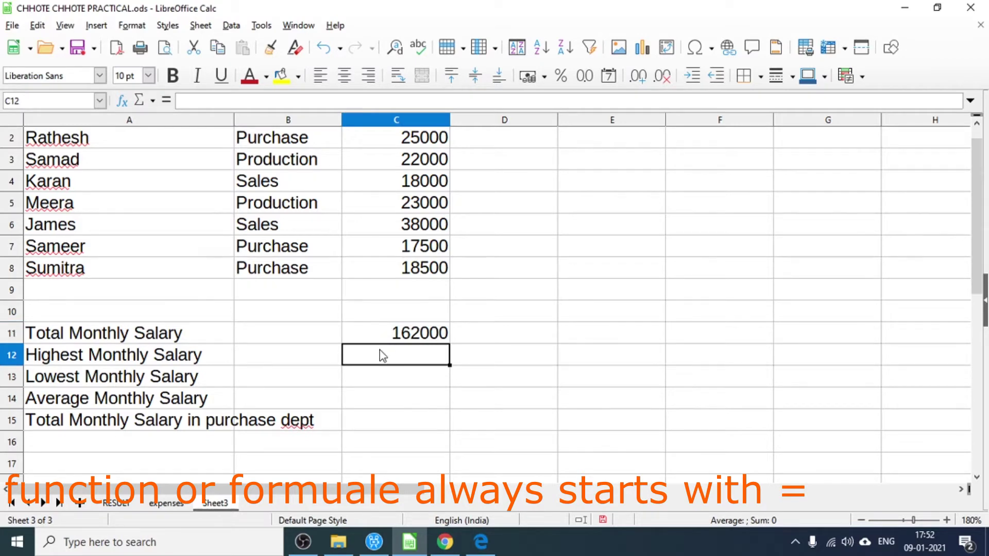
- Calculate the highest monthly salary in cell C12 with the MAX function, using the named range salary instead of C2:C8
{"action": "type", "text": "=max"}
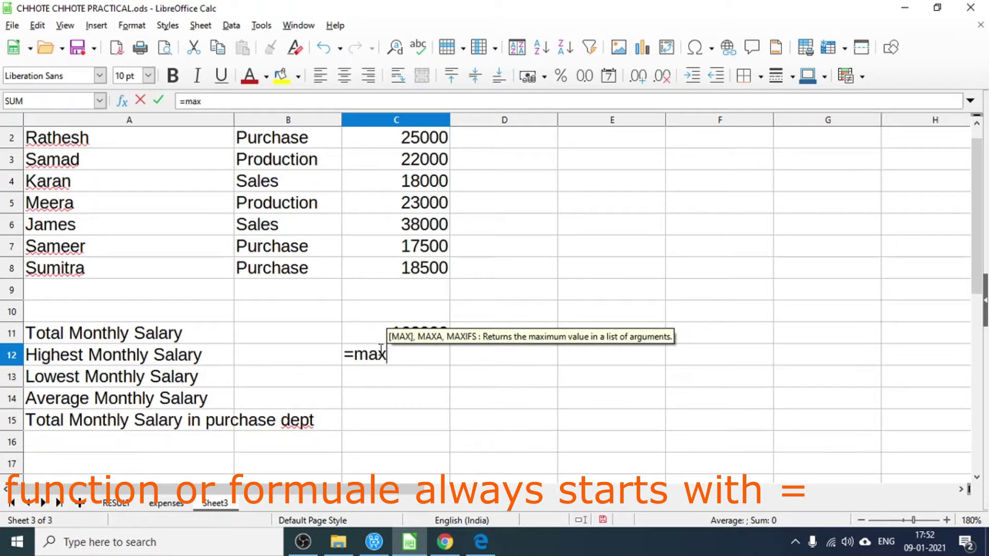
{"action": "type", "text": "("}
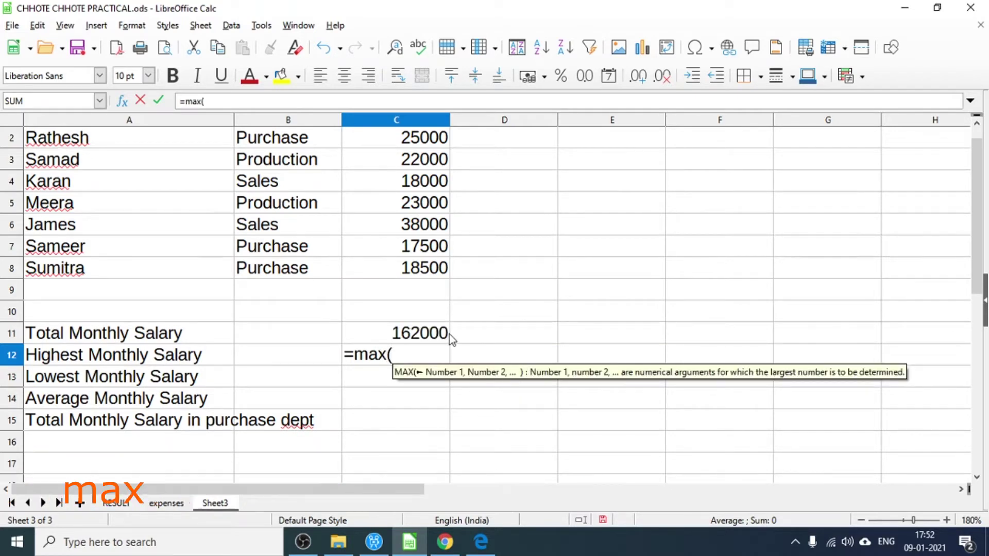
{"action": "scroll", "coordinate": [419, 174], "scroll_direction": "up", "scroll_amount": 1}
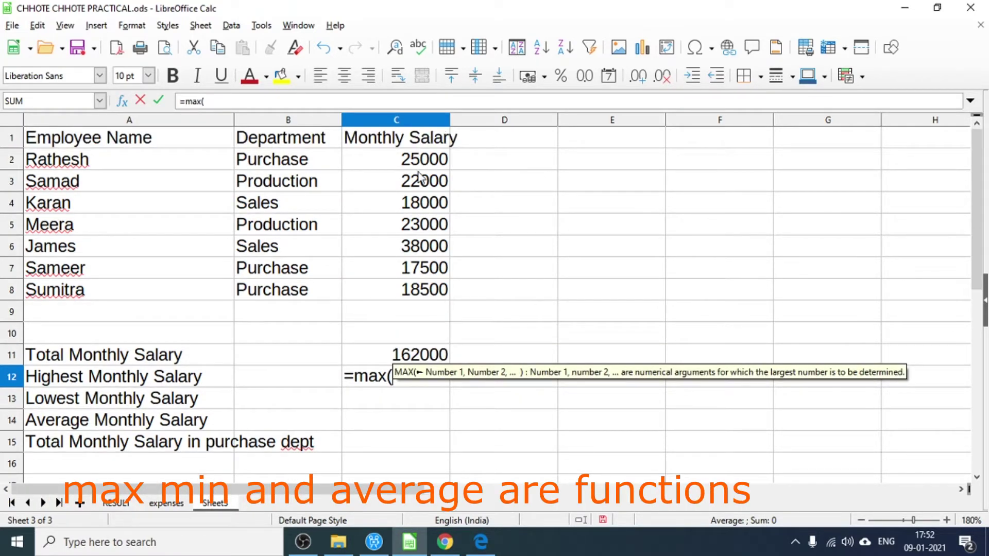
{"action": "left_click_drag", "start_coordinate": [418, 161], "coordinate": [418, 290]}
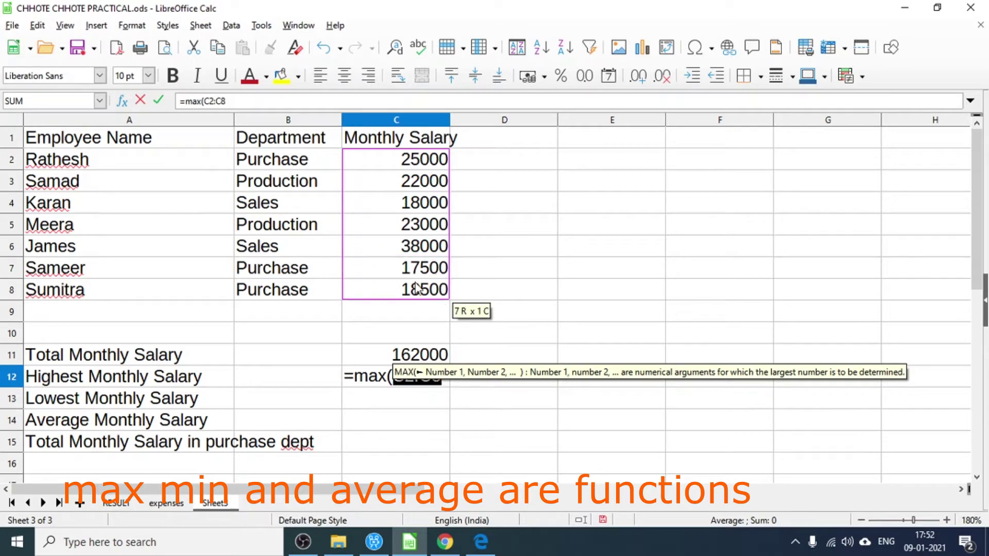
{"action": "left_click", "coordinate": [441, 391]}
{"action": "key", "text": "BackSpace"}
{"action": "key", "text": "BackSpace"}
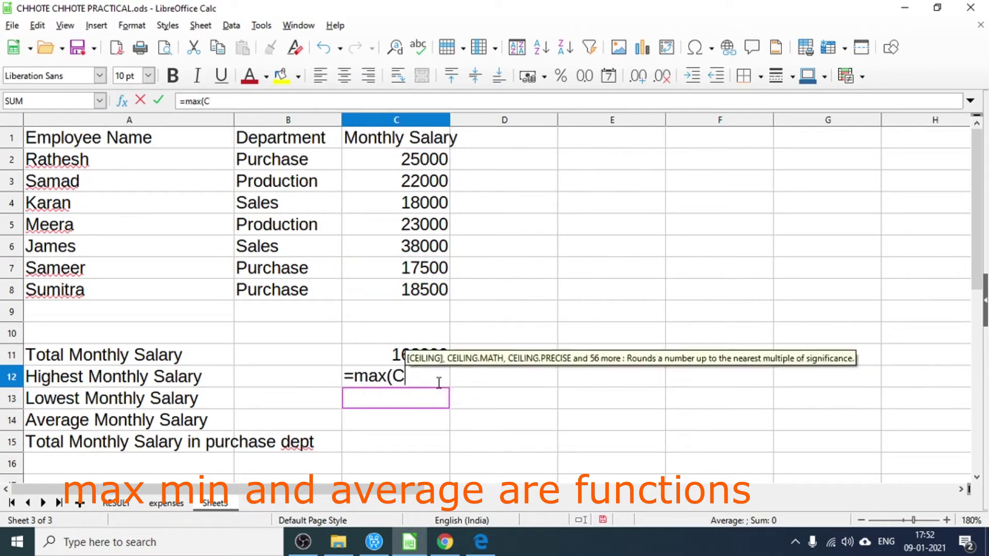
{"action": "key", "text": "BackSpace"}
{"action": "type", "text": "s"}
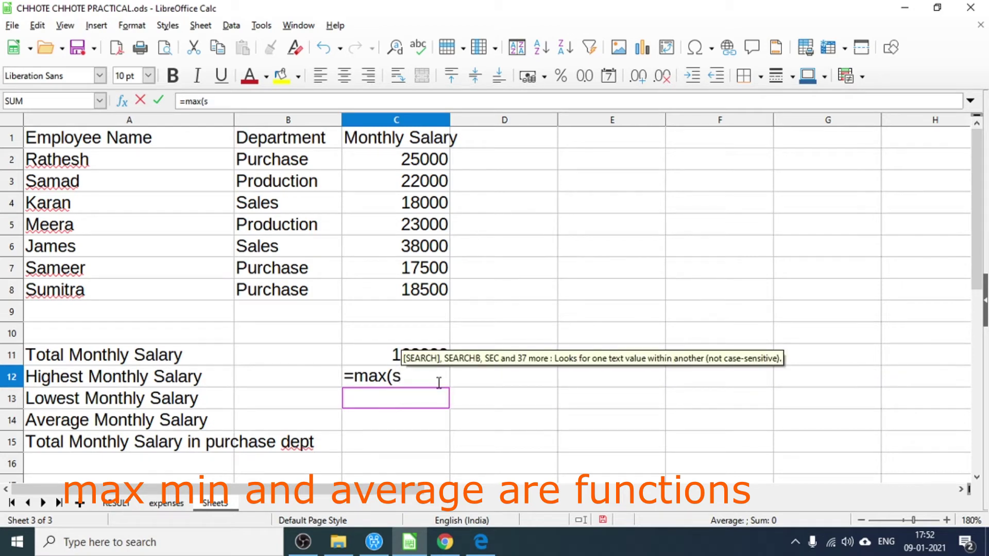
{"action": "type", "text": "ala"}
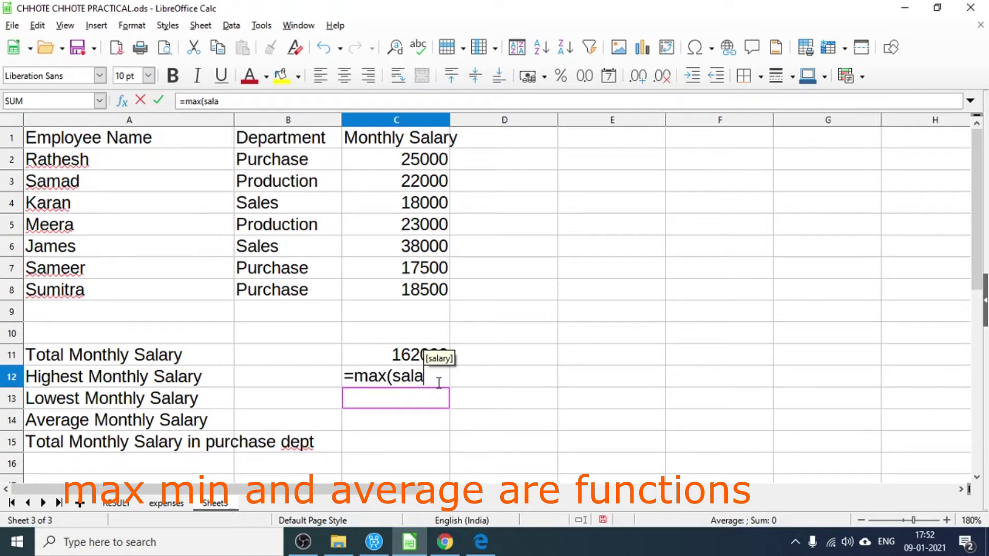
{"action": "key", "text": "Return"}
{"action": "key", "text": "Return"}
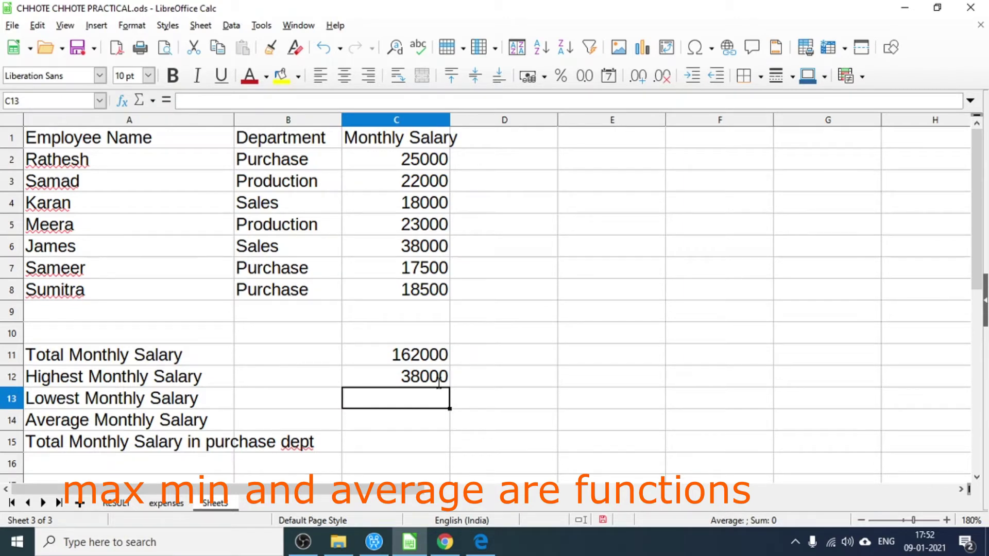
- Calculate the lowest monthly salary in cell C13 with the formula =min(salary)
{"action": "type", "text": "=min"}
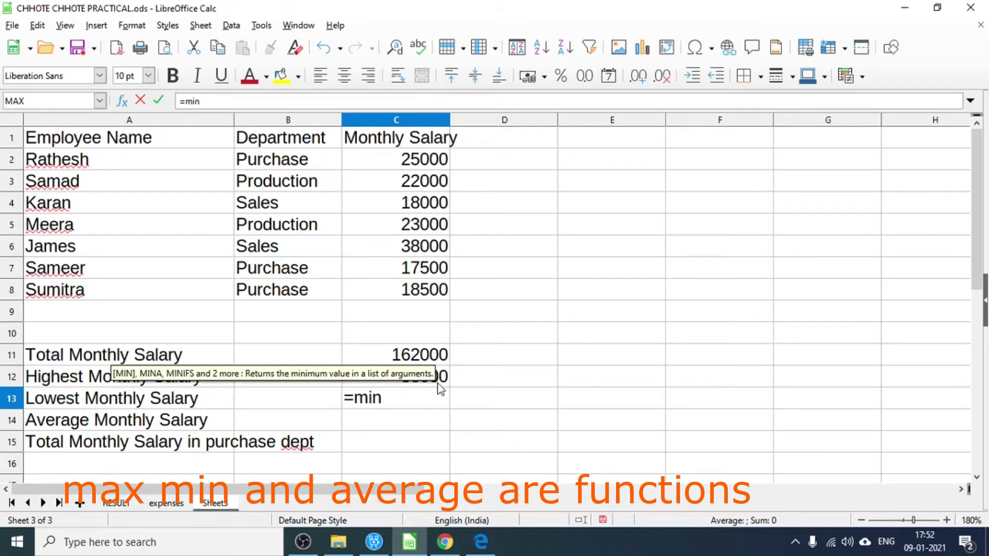
{"action": "type", "text": "("}
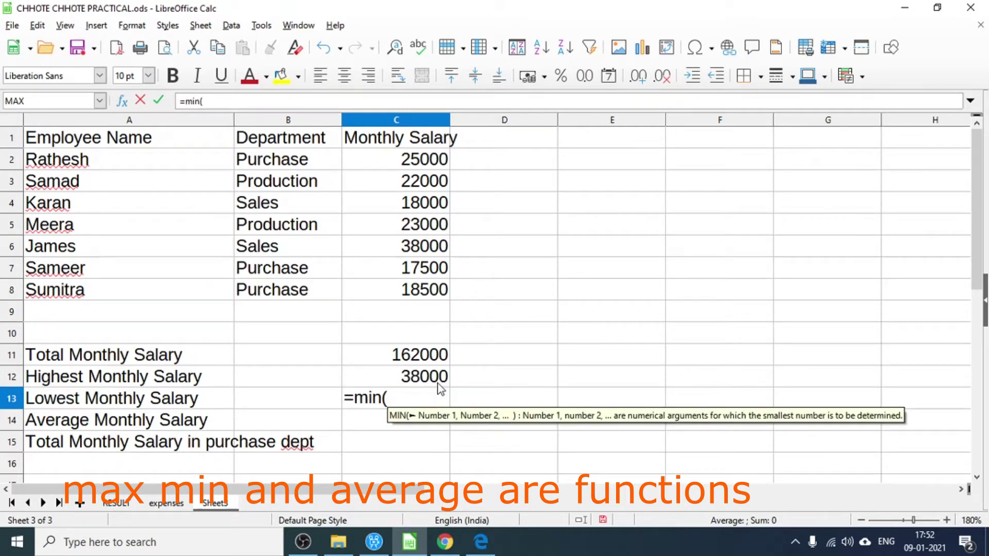
{"action": "type", "text": "sa"}
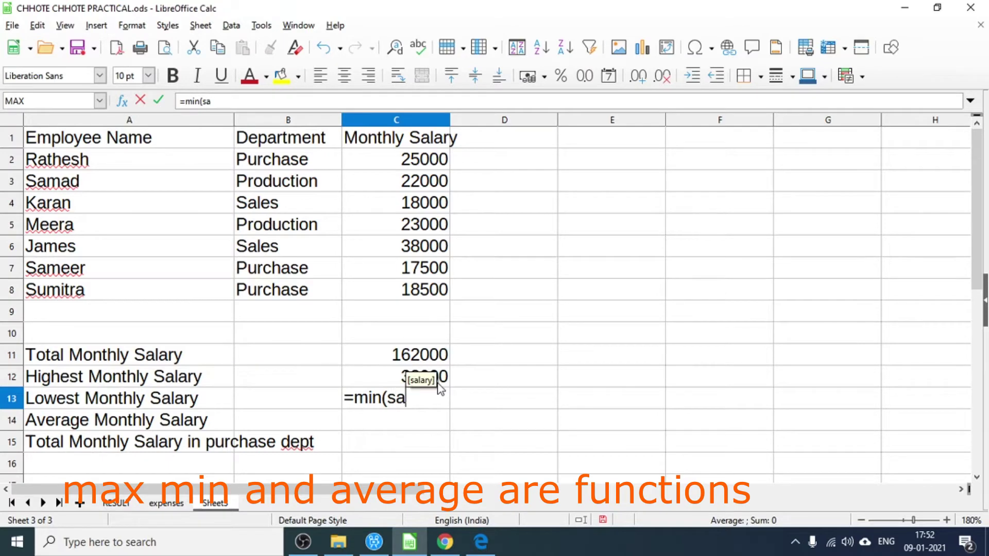
{"action": "type", "text": "lary)"}
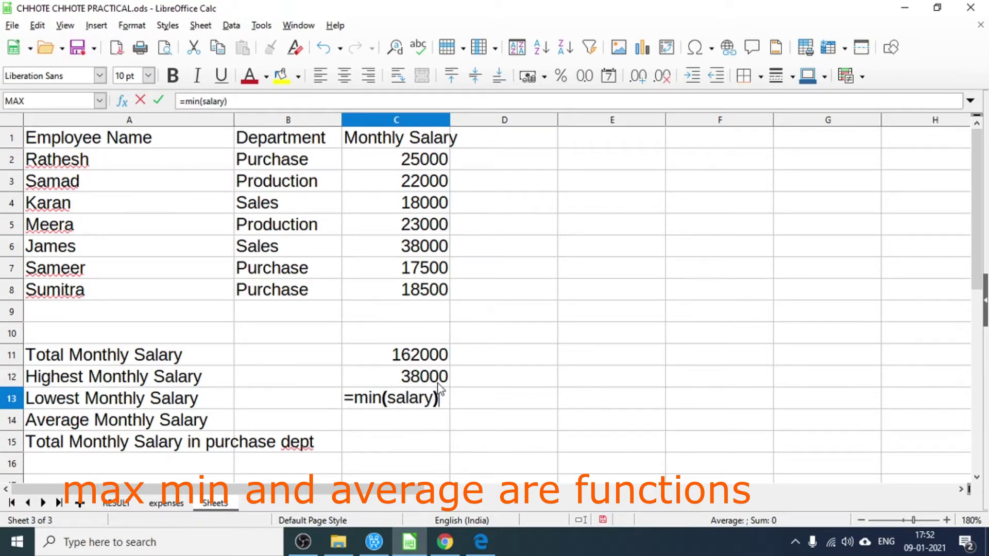
{"action": "key", "text": "Return"}
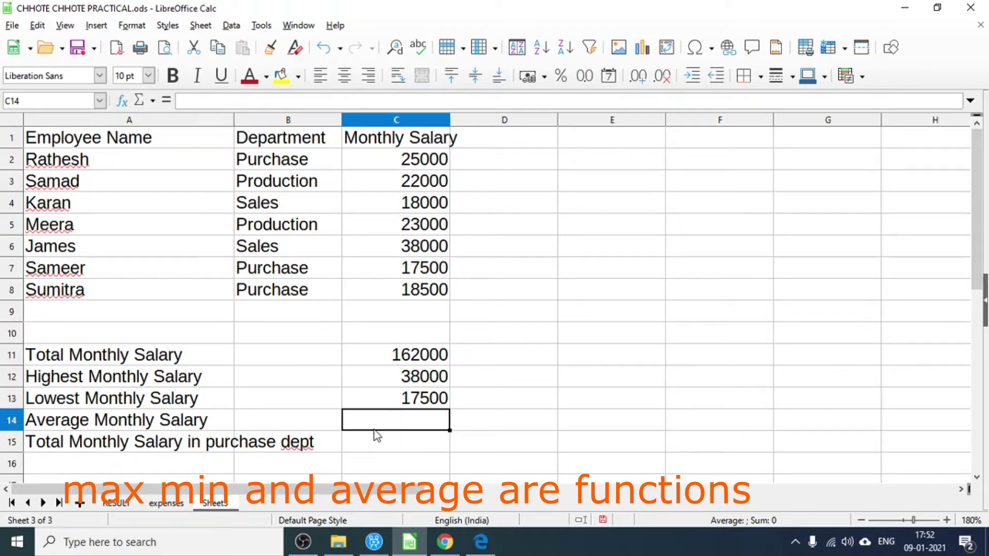
- Calculate the average monthly salary in cell C14 with the formula =average(salary)
{"action": "type", "text": "="}
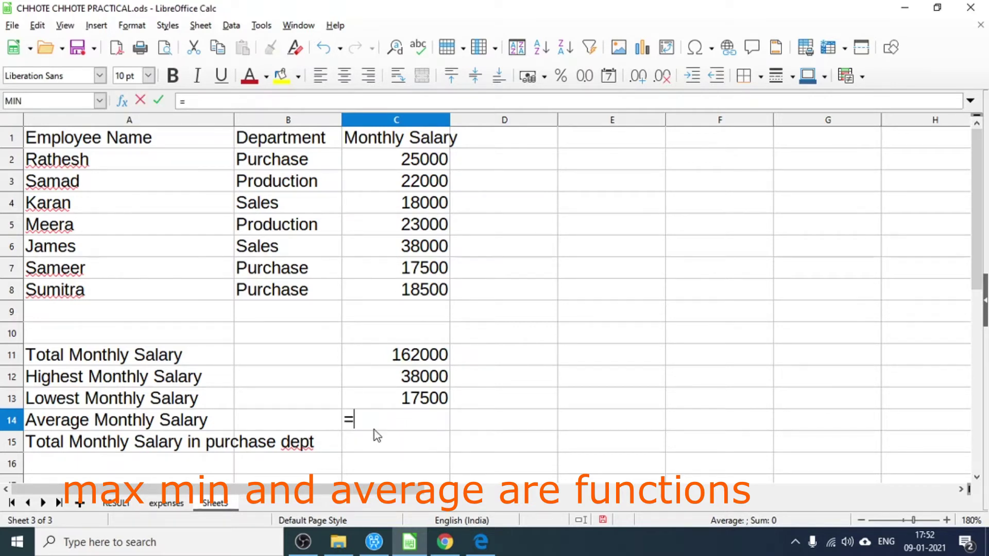
{"action": "type", "text": "average"}
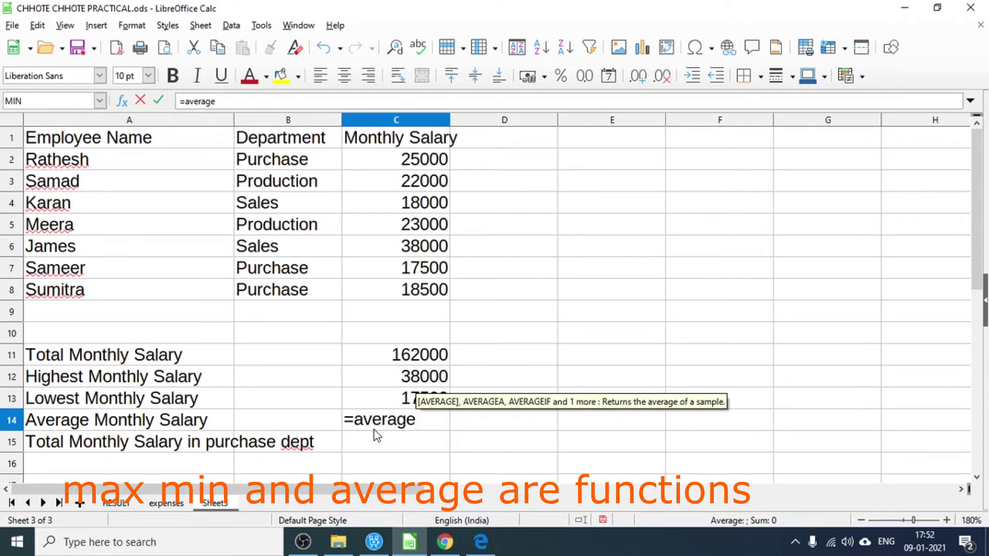
{"action": "type", "text": "("}
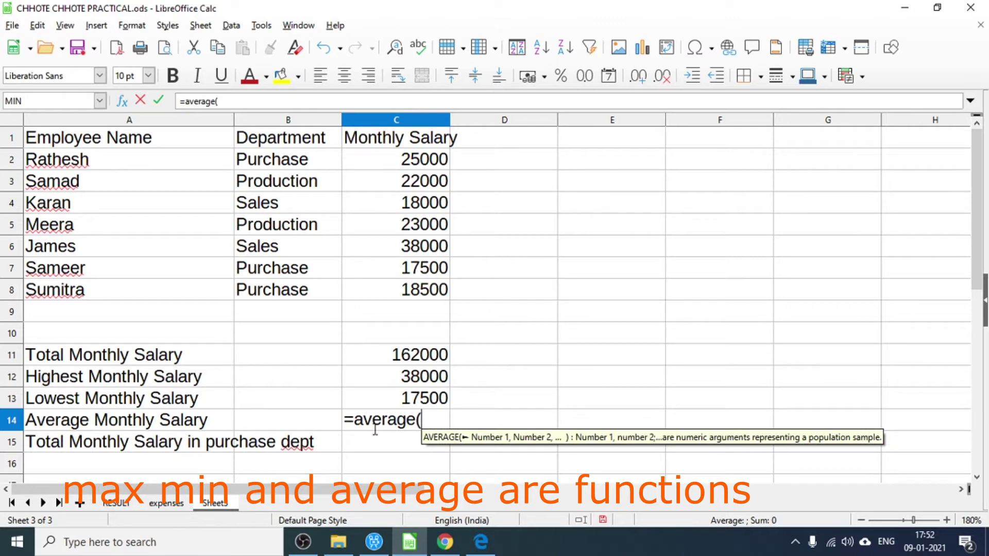
{"action": "type", "text": "sa"}
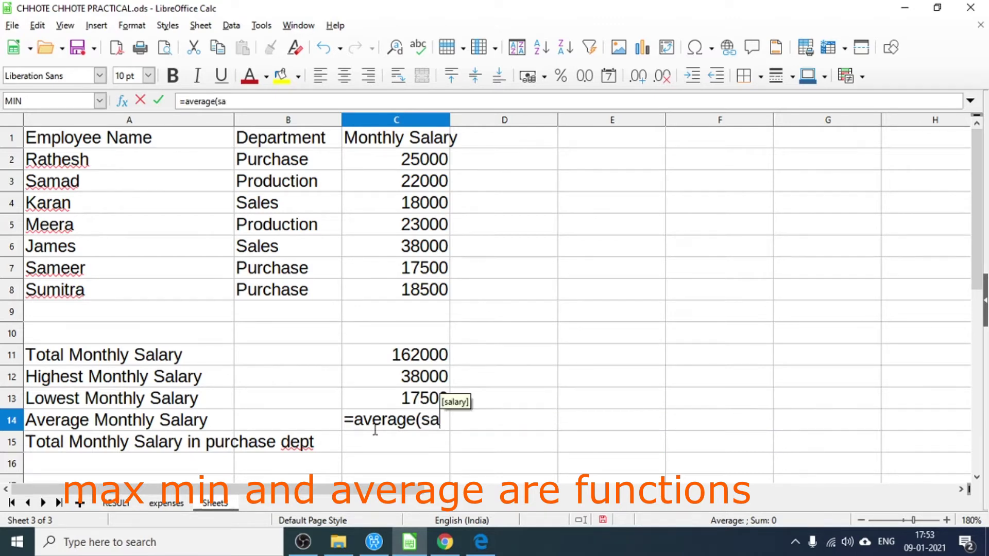
{"action": "type", "text": "lary)"}
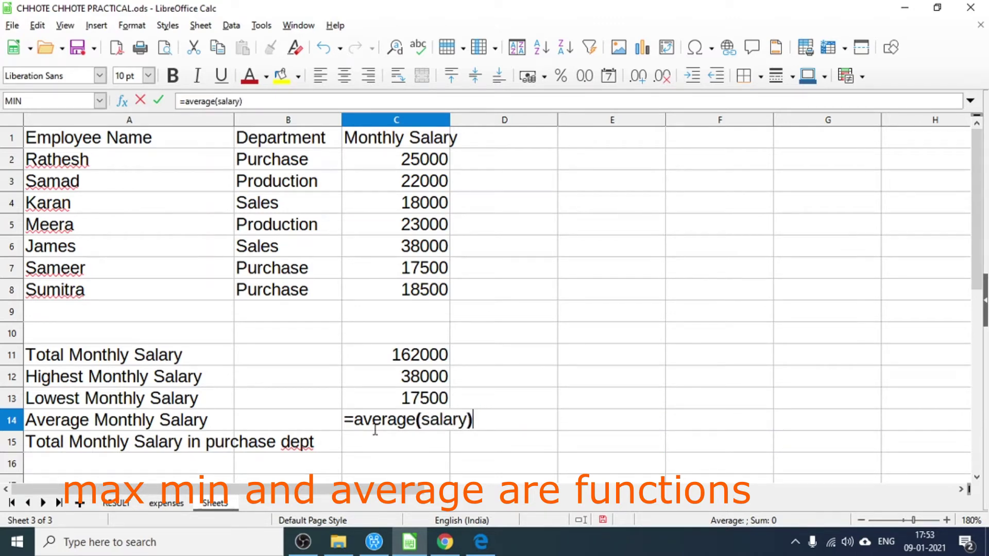
{"action": "key", "text": "Return"}
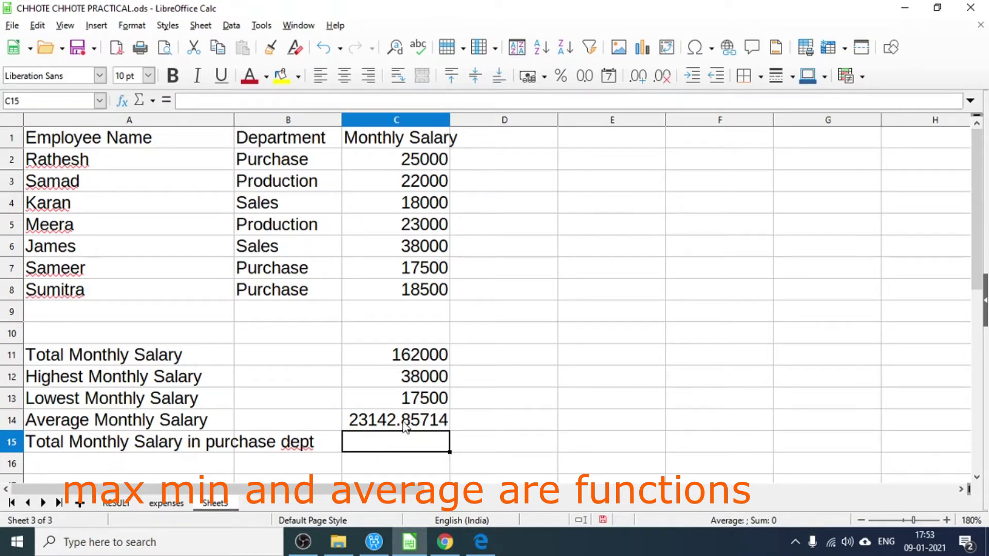
- Check the average result in C14 and the individual salaries that count towards the purchase department total
{"action": "left_click", "coordinate": [404, 426]}
{"action": "left_click", "coordinate": [374, 440]}
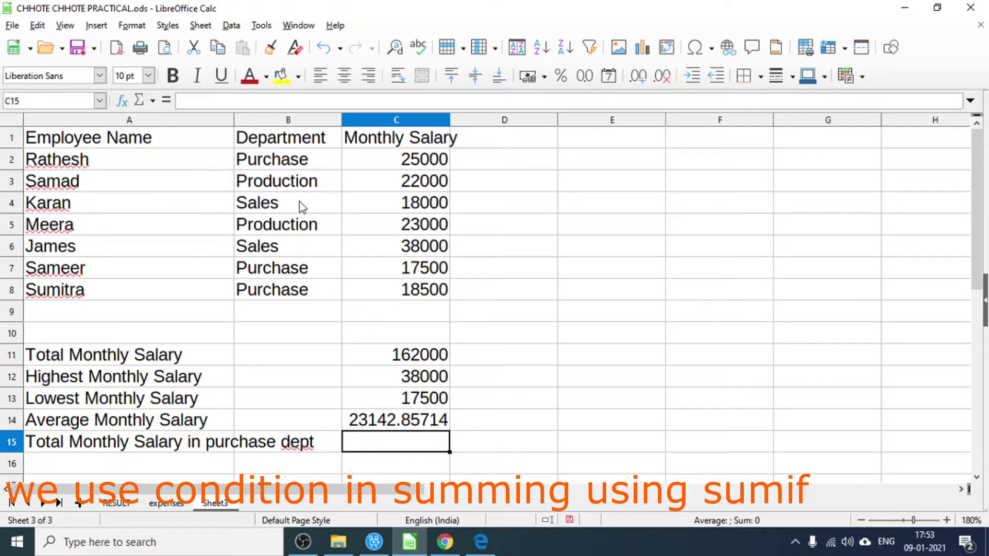
{"action": "left_click", "coordinate": [400, 185]}
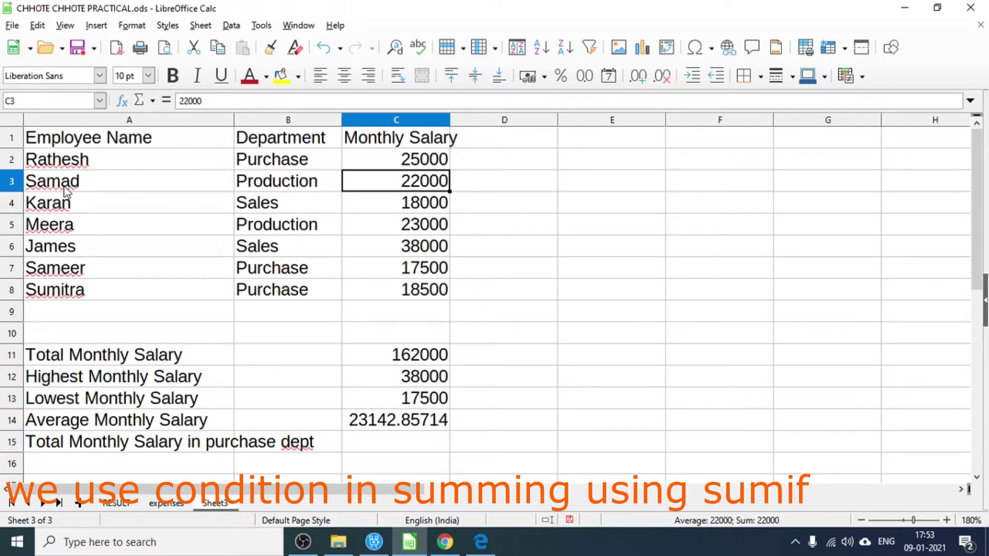
{"action": "left_click", "coordinate": [424, 272]}
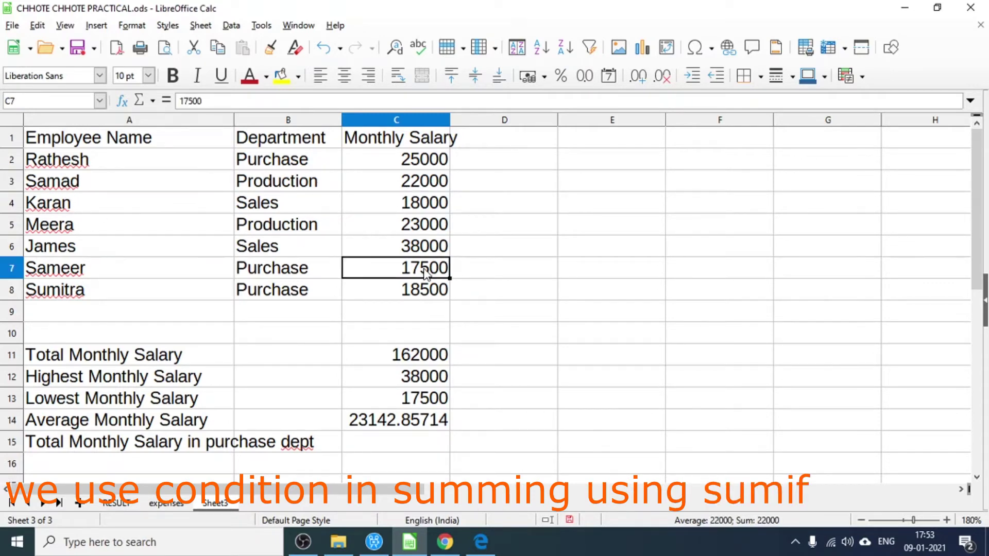
{"action": "left_click", "coordinate": [420, 294]}
{"action": "left_click", "coordinate": [359, 441]}
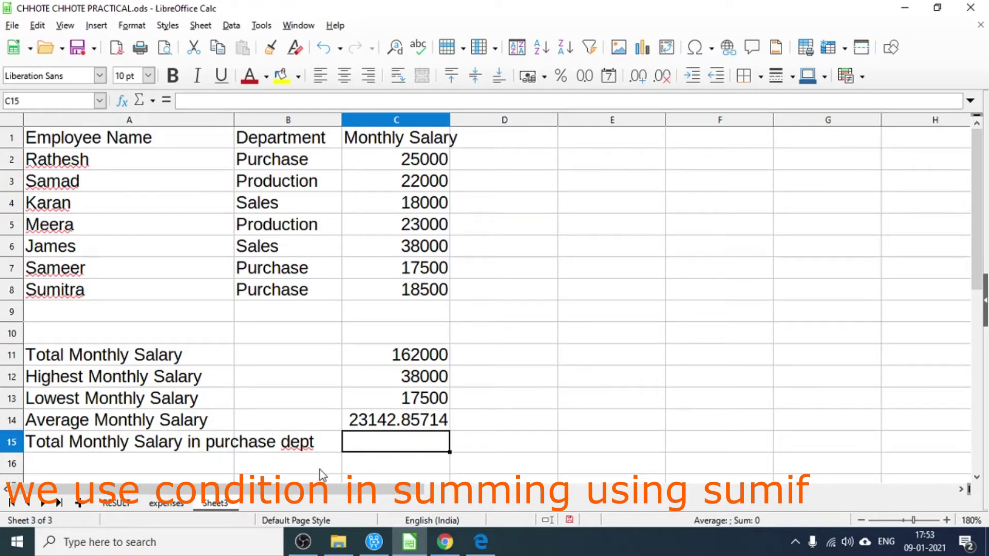
{"action": "type", "text": "=sumif"}
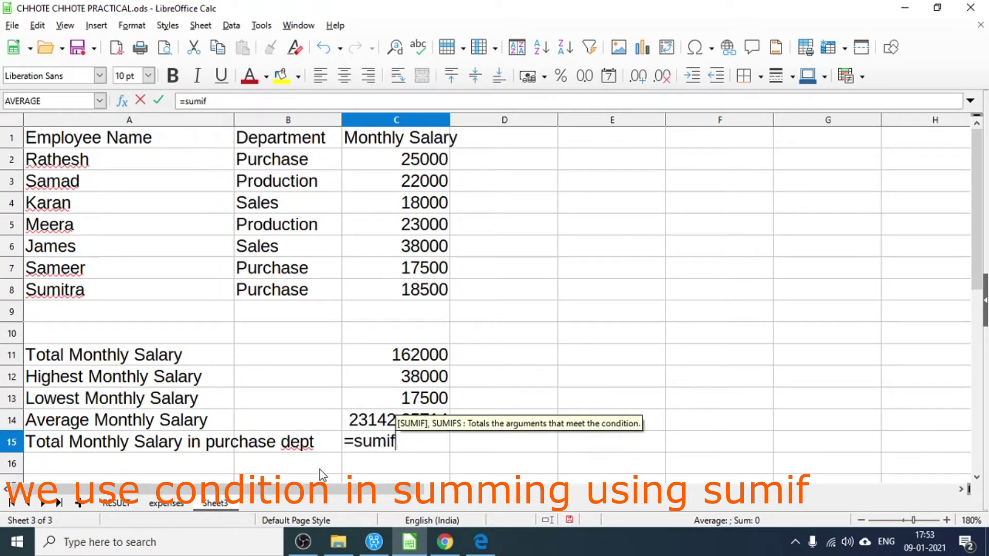
{"action": "type", "text": "("}
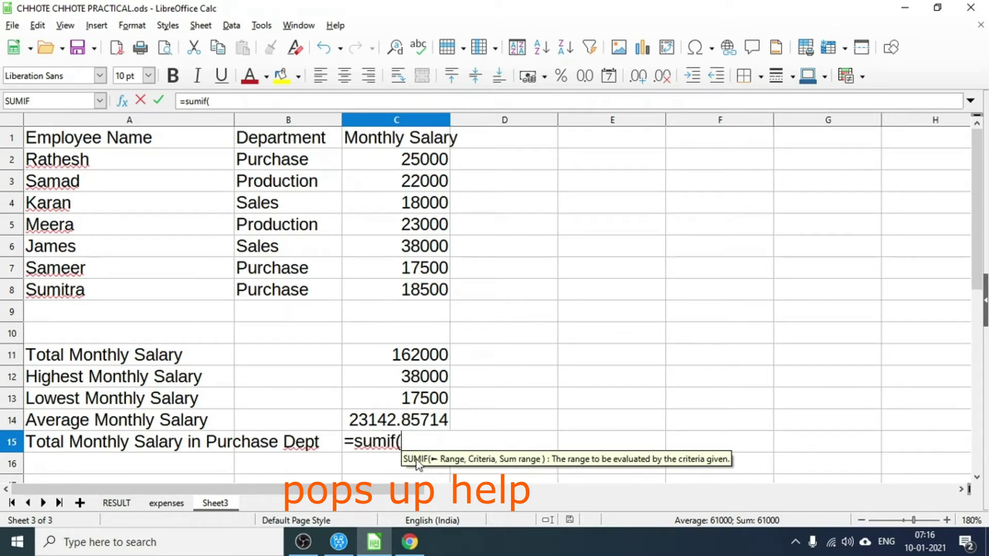
{"action": "key", "text": "BackSpace"}
{"action": "key", "text": "BackSpace"}
{"action": "key", "text": "BackSpace"}
{"action": "key", "text": "BackSpace"}
{"action": "key", "text": "BackSpace"}
{"action": "key", "text": "BackSpace"}
{"action": "key", "text": "BackSpace"}
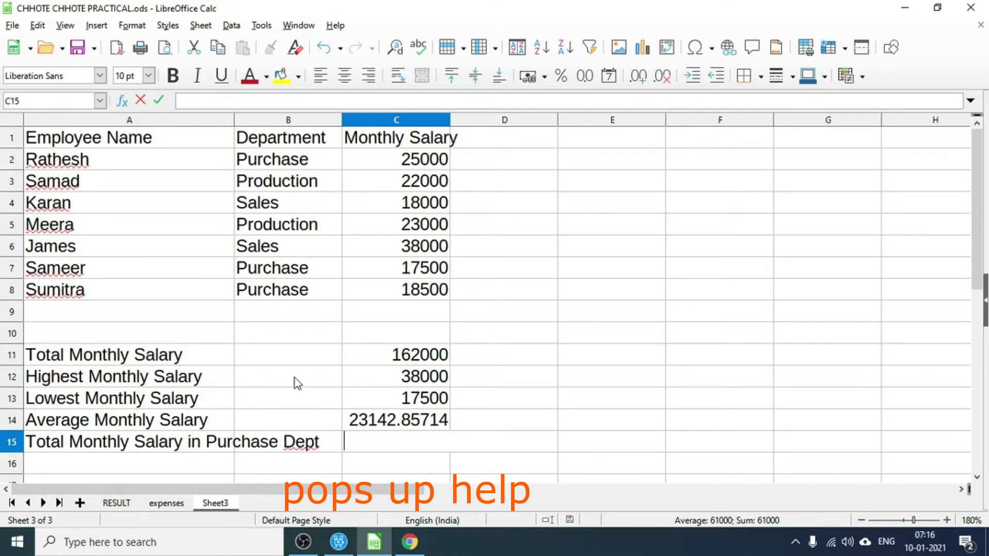
- Find the SUMIF function in the Function Wizard by searching for sumif and insert it for cell C15
{"action": "left_click", "coordinate": [122, 101]}
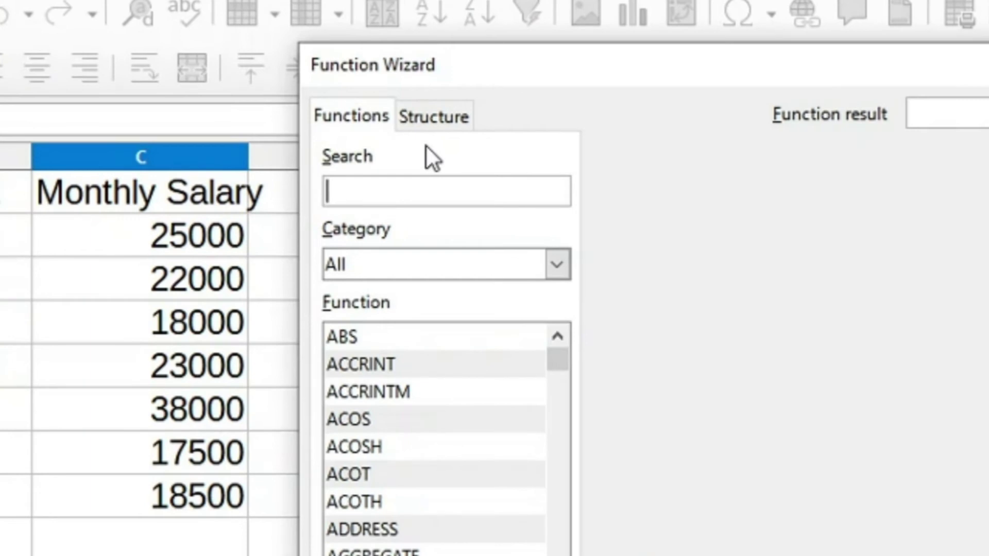
{"action": "type", "text": "sumif"}
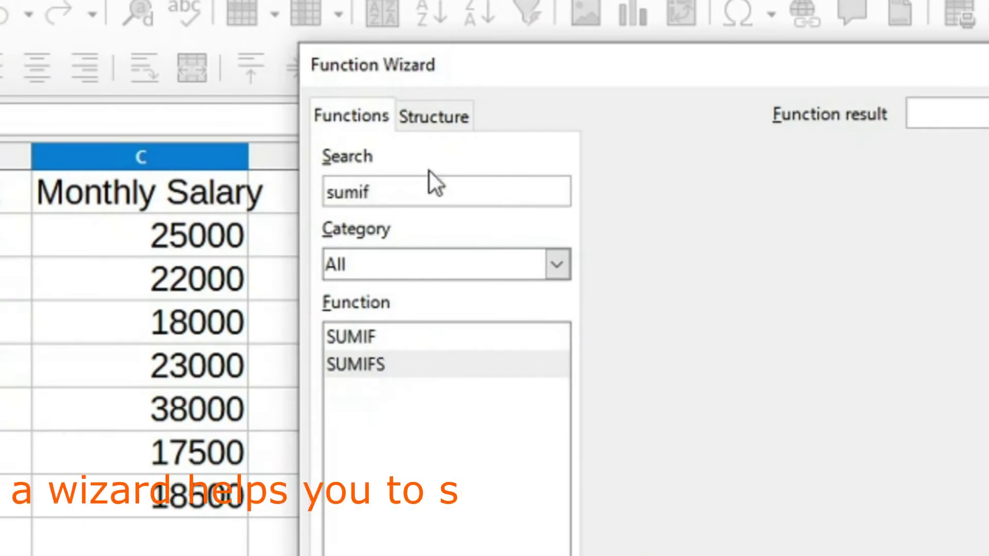
{"action": "left_click", "coordinate": [371, 337]}
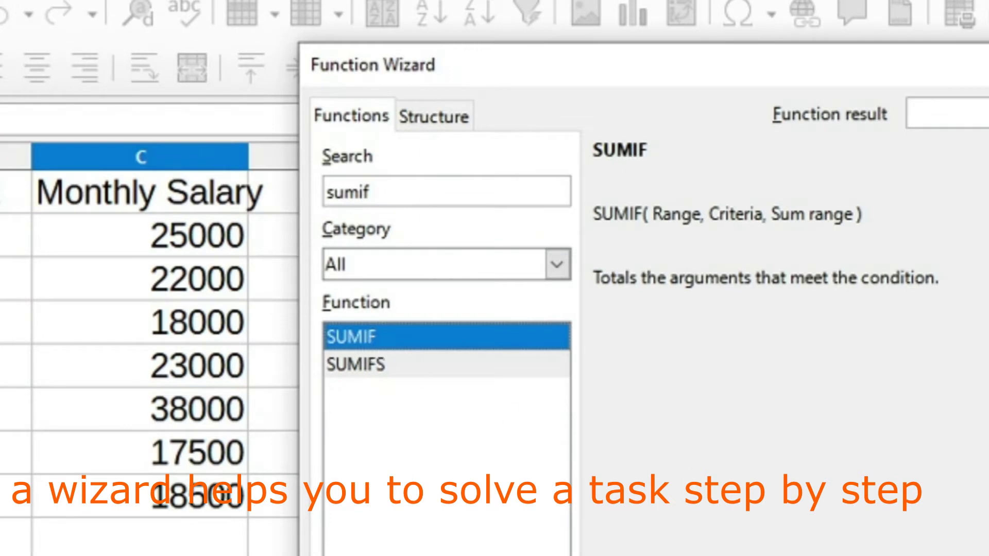
{"action": "double_click", "coordinate": [370, 337]}
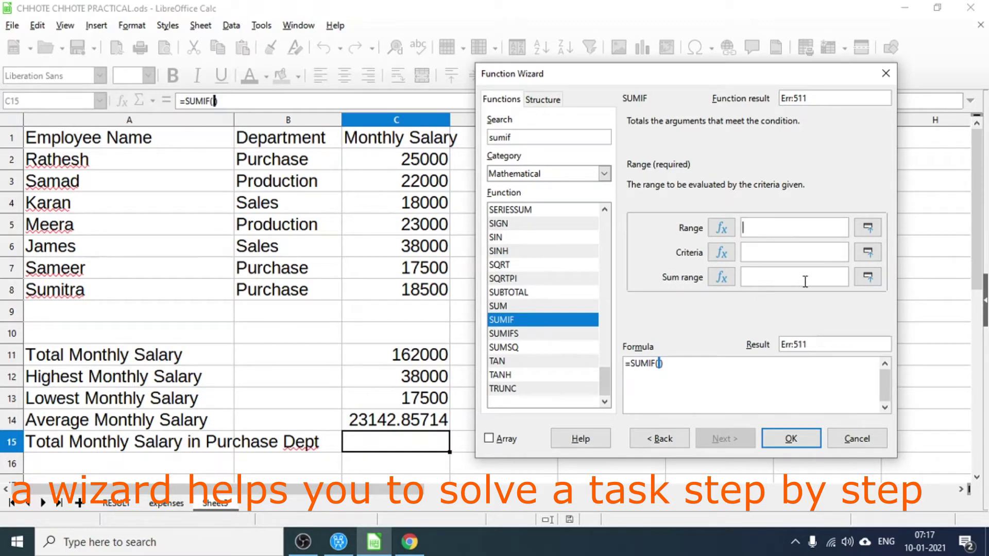
- Set the SUMIF criteria to the Purchase cell B8 and the evaluated range to the named range dept
{"action": "left_click", "coordinate": [757, 252]}
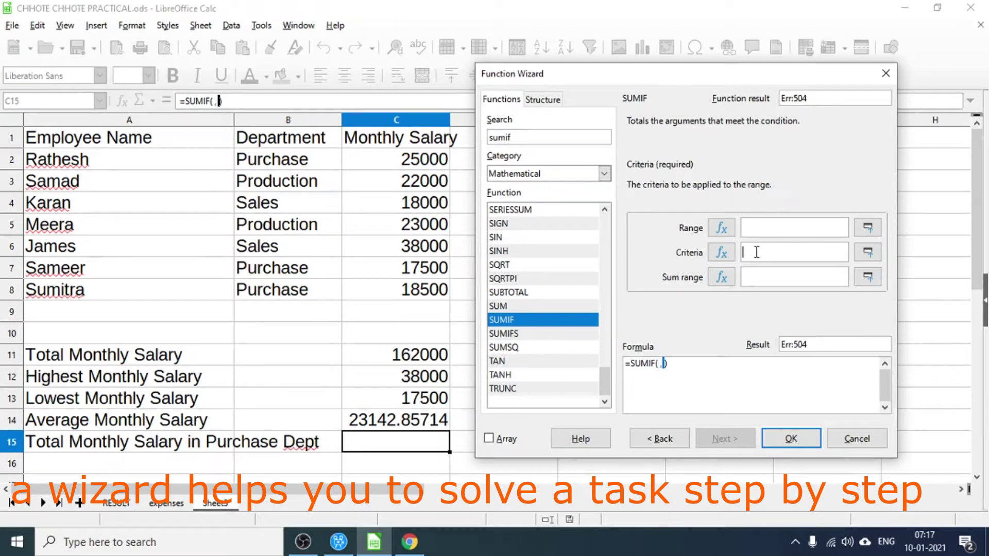
{"action": "left_click", "coordinate": [265, 293]}
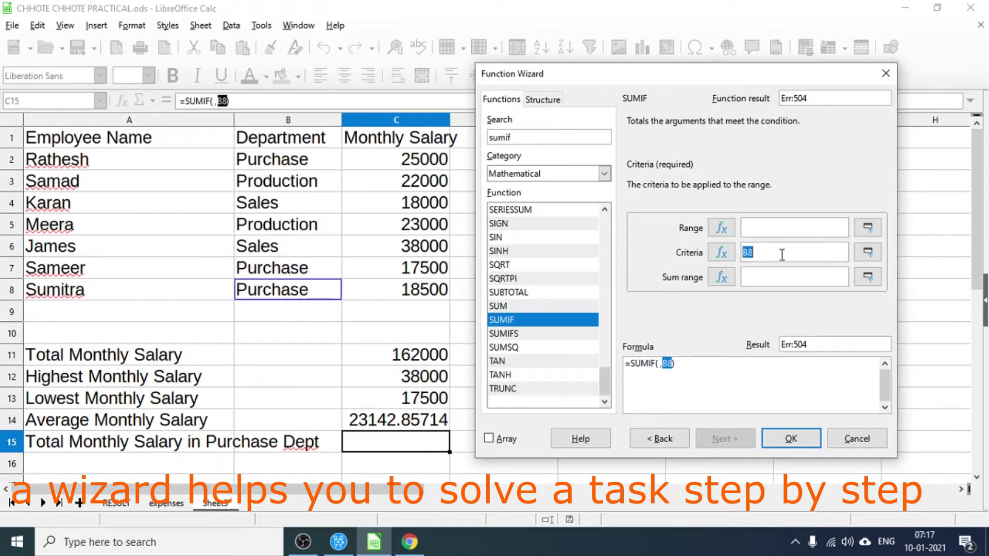
{"action": "left_click", "coordinate": [760, 227]}
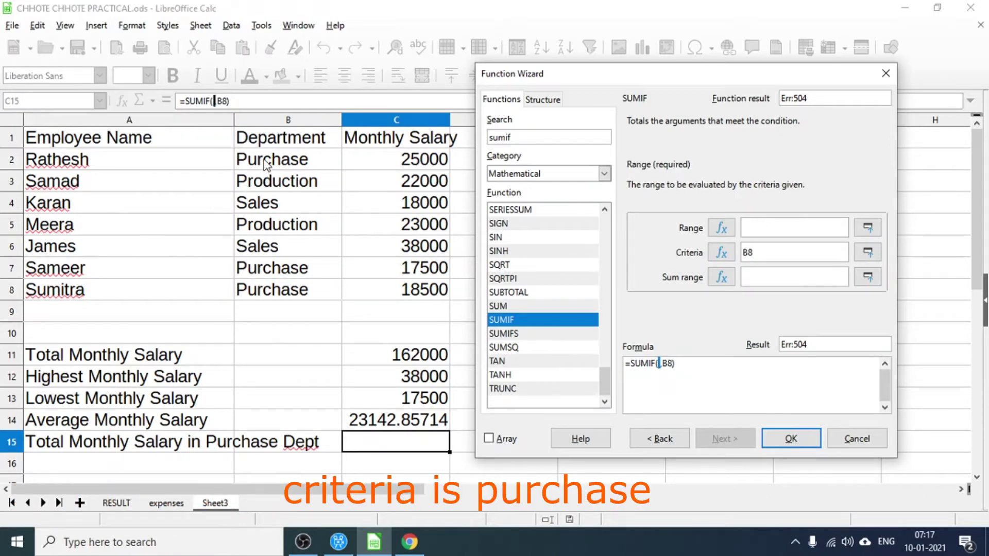
{"action": "left_click_drag", "start_coordinate": [267, 163], "coordinate": [274, 290]}
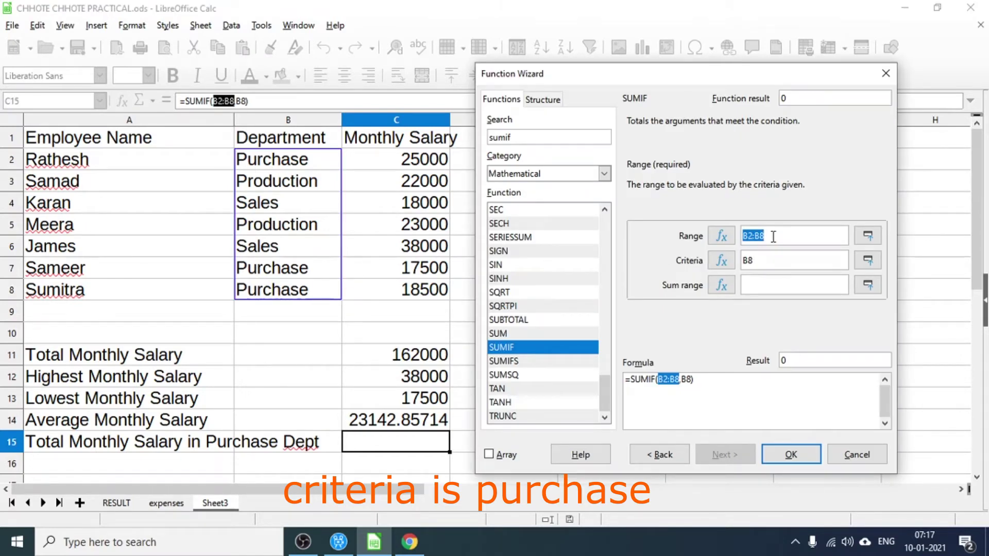
{"action": "type", "text": "dept"}
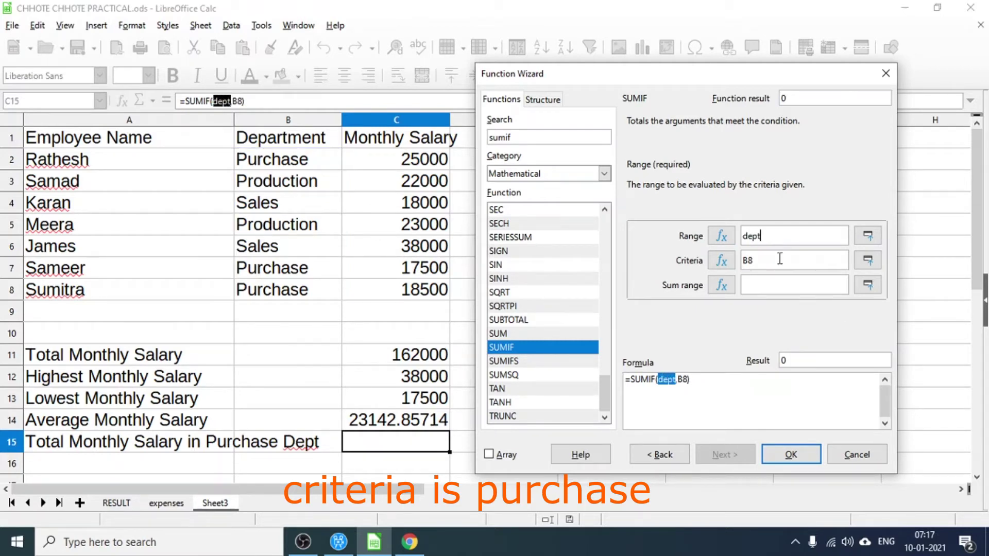
- Set the SUMIF sum range to the named range salary and apply the function to cell C15
{"action": "left_click", "coordinate": [768, 284]}
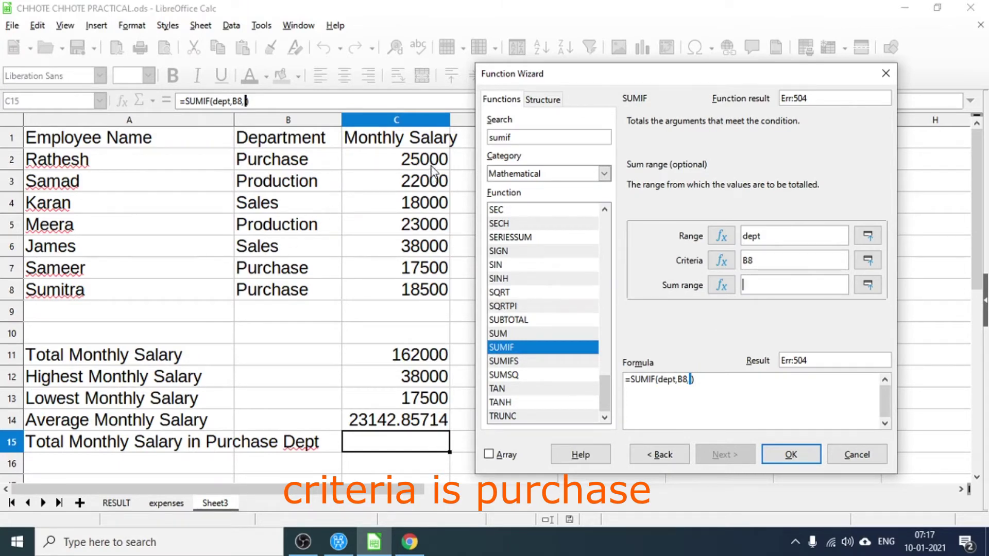
{"action": "left_click_drag", "start_coordinate": [425, 163], "coordinate": [434, 291]}
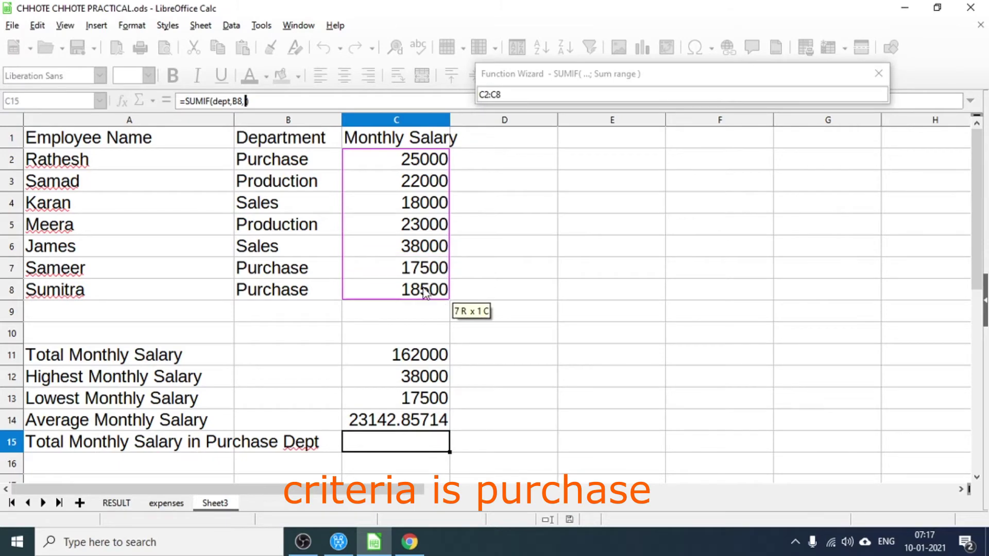
{"action": "key", "text": "BackSpace"}
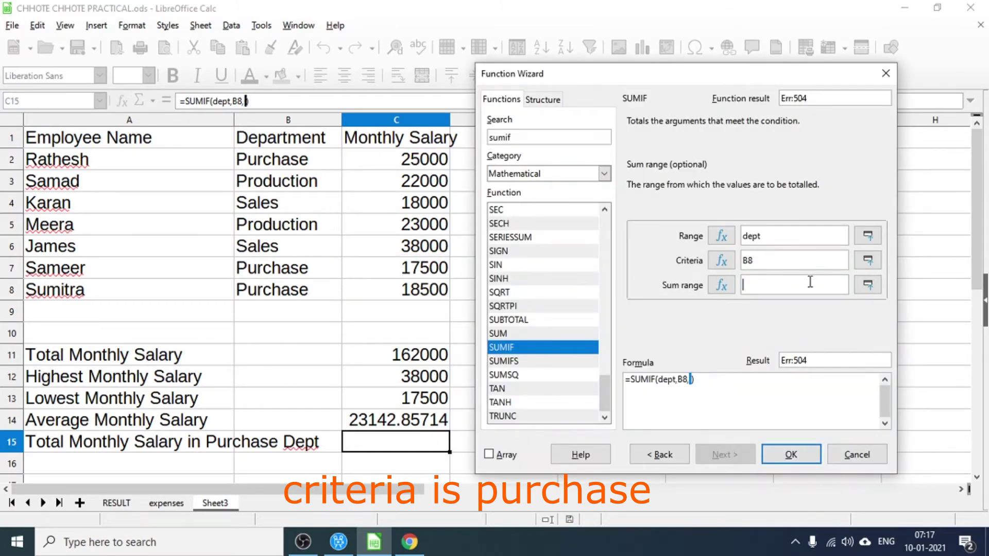
{"action": "type", "text": "salary"}
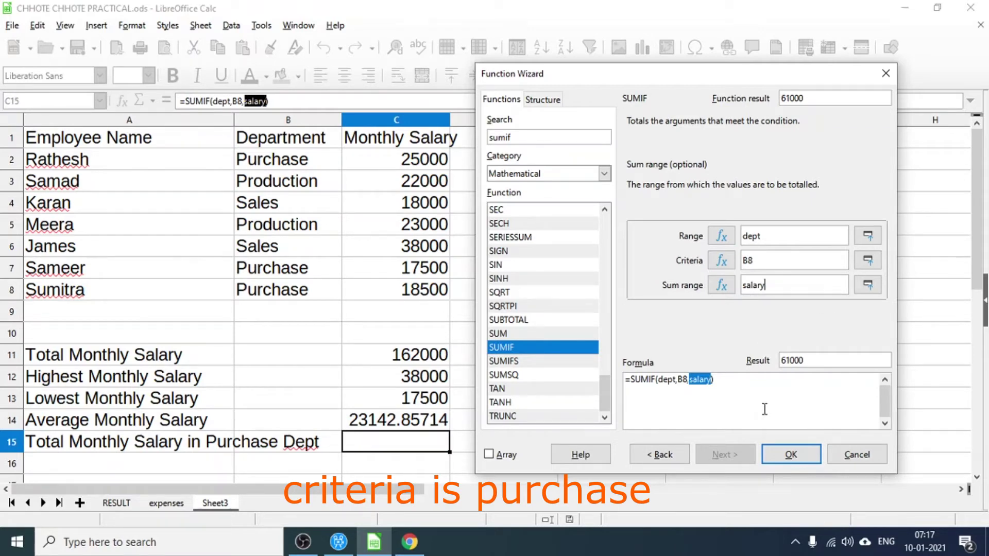
{"action": "left_click", "coordinate": [786, 457]}
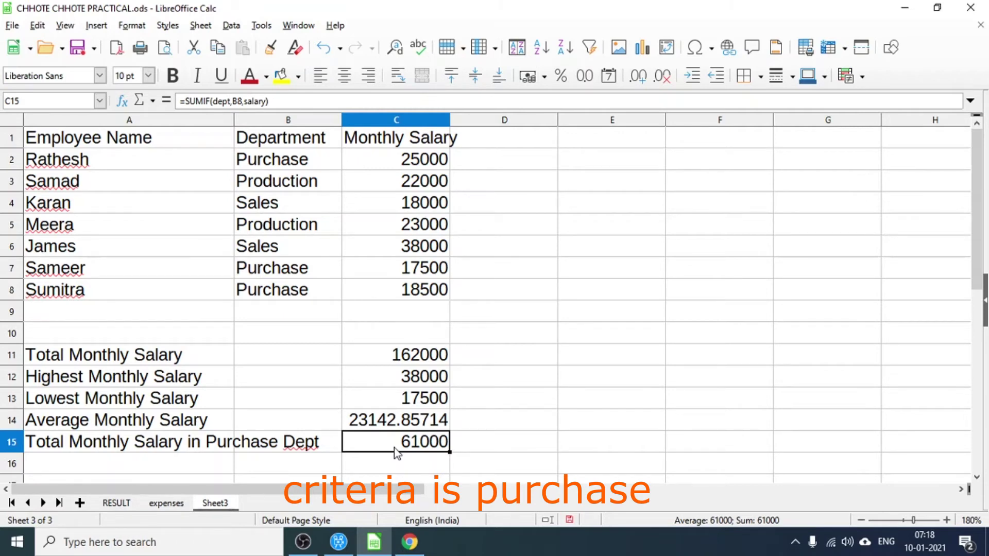
- Review the arguments of the SUMIF formula in cell C15 without changing them
{"action": "key", "text": "F2"}
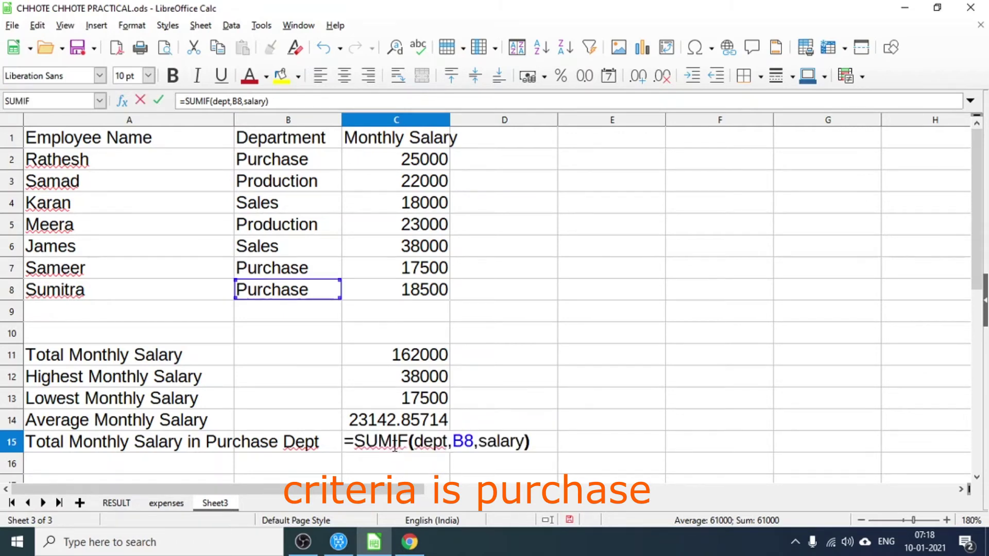
{"action": "left_click", "coordinate": [355, 443]}
{"action": "key", "text": "Return"}
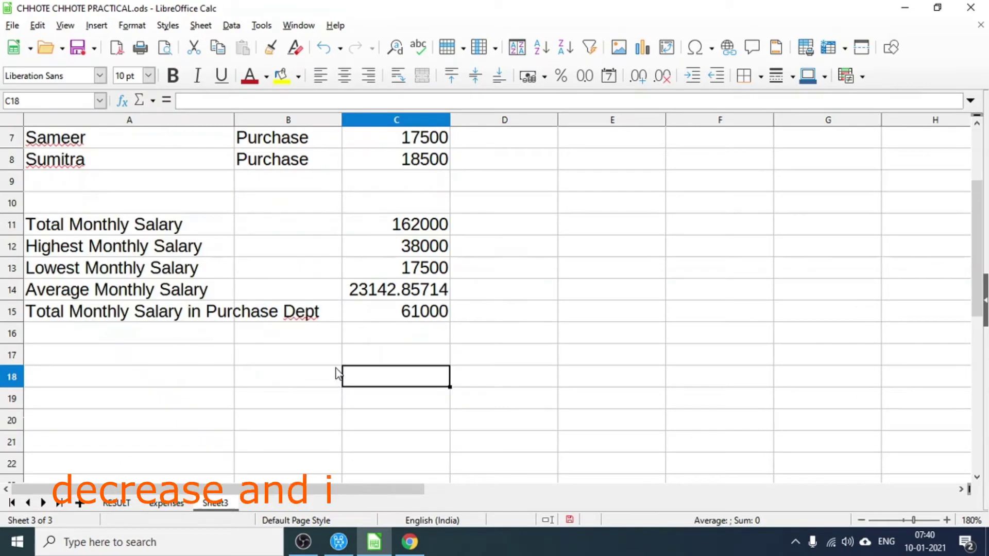
- Reduce the decimal places of the average monthly salary in cell C14 to two
{"action": "left_click", "coordinate": [385, 296]}
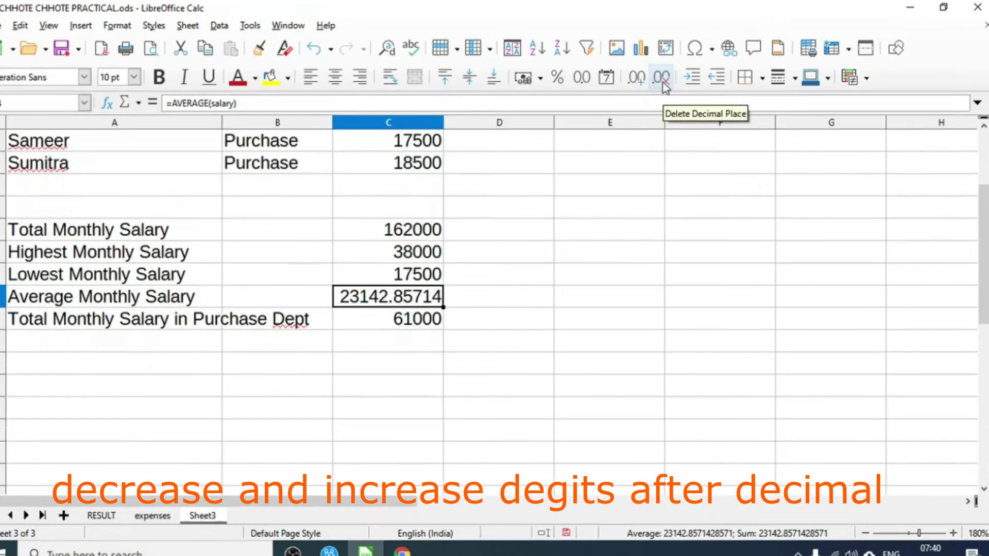
{"action": "left_click", "coordinate": [662, 78]}
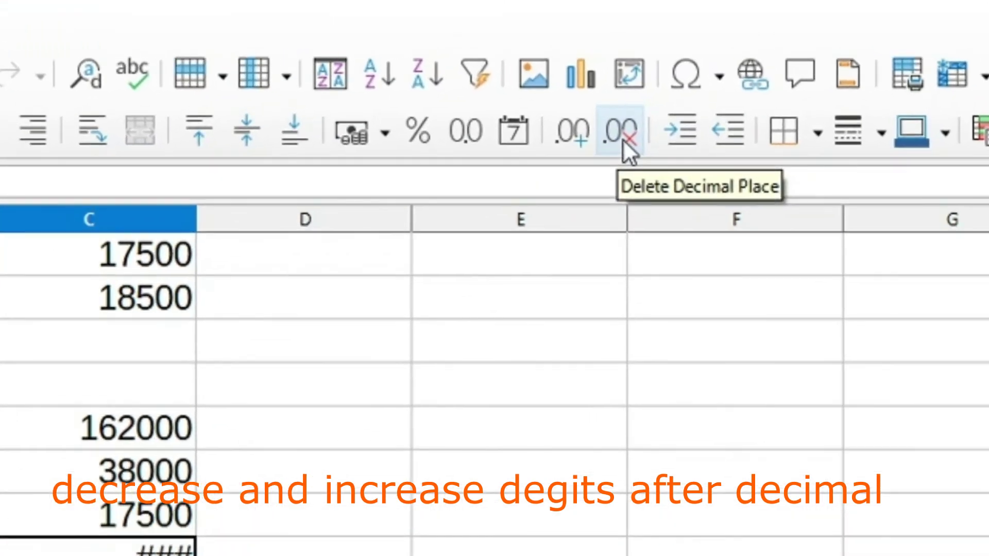
{"action": "left_click", "coordinate": [621, 130]}
{"action": "left_click", "coordinate": [621, 130]}
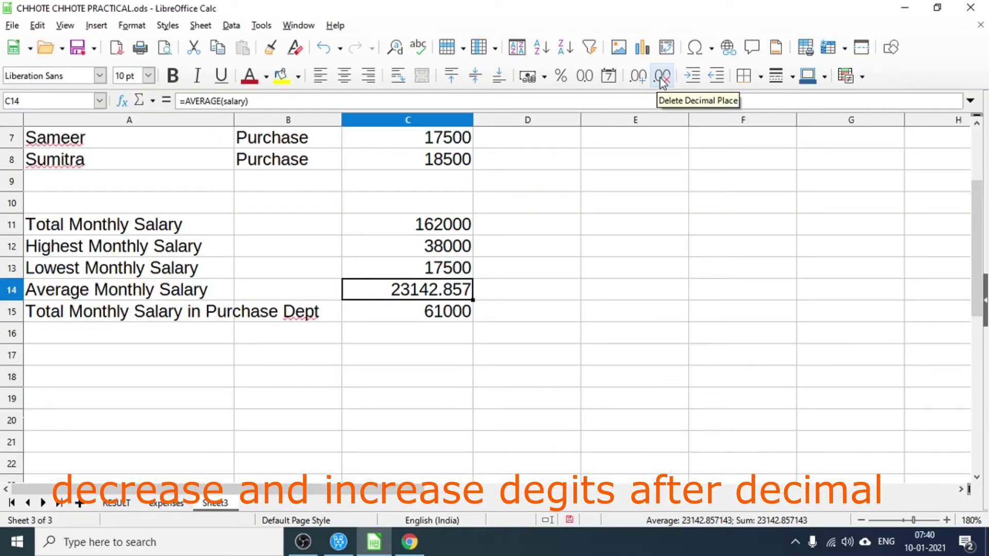
{"action": "left_click", "coordinate": [663, 79]}
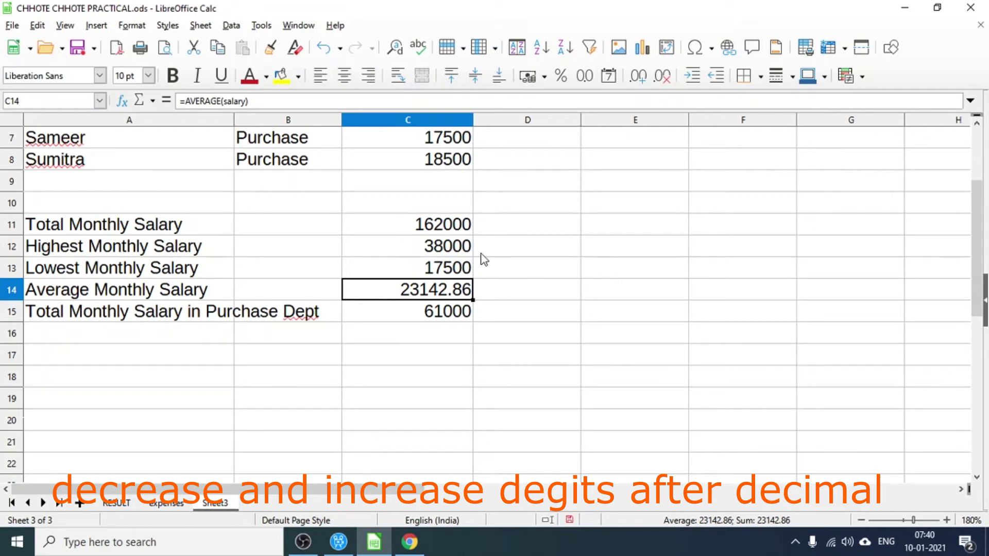
- Format the range C2:C15 as Currency in INR ₹ English (India) with two decimal places
{"action": "scroll", "coordinate": [503, 295], "scroll_direction": "up", "scroll_amount": 2}
{"action": "left_click_drag", "start_coordinate": [441, 160], "coordinate": [463, 446]}
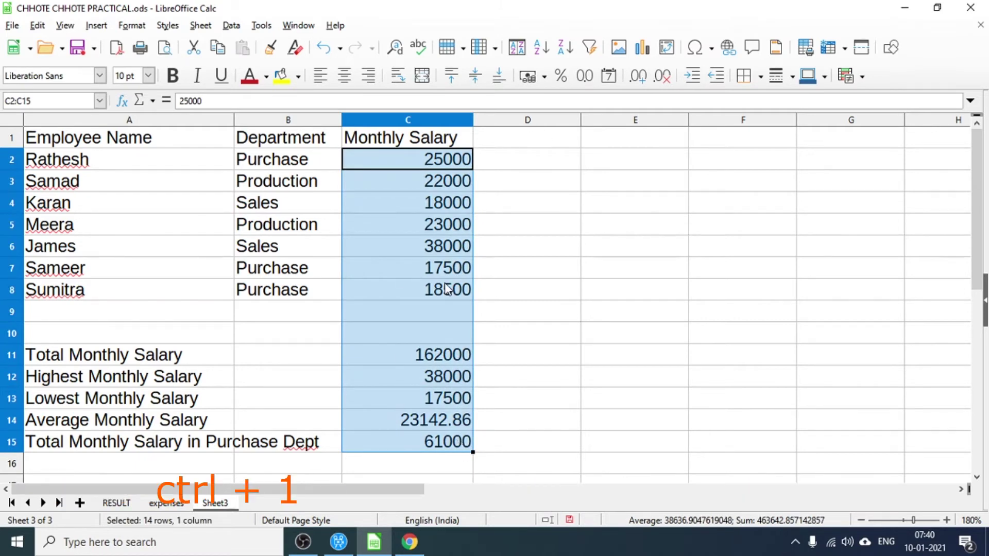
{"action": "key", "text": "ctrl+1"}
{"action": "left_click", "coordinate": [342, 195]}
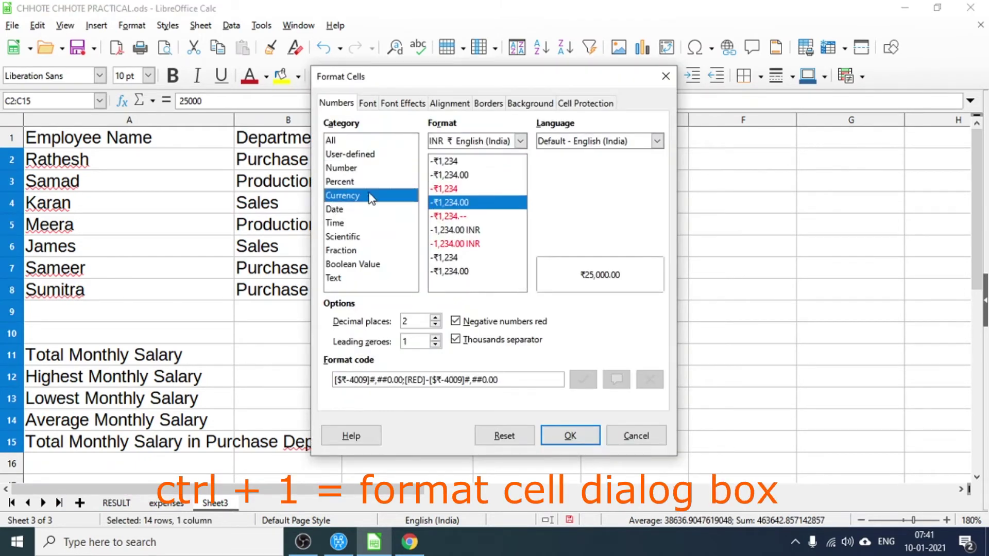
{"action": "left_click", "coordinate": [567, 436]}
{"action": "scroll", "coordinate": [556, 424], "scroll_direction": "down", "scroll_amount": 2}
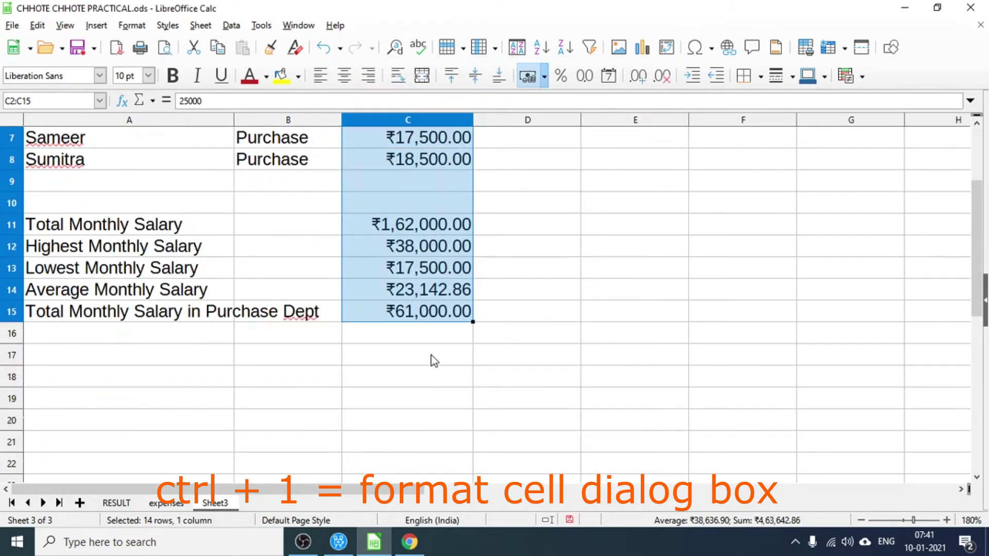
{"action": "scroll", "coordinate": [418, 326], "scroll_direction": "up", "scroll_amount": 1}
{"action": "scroll", "coordinate": [398, 311], "scroll_direction": "up", "scroll_amount": 1}
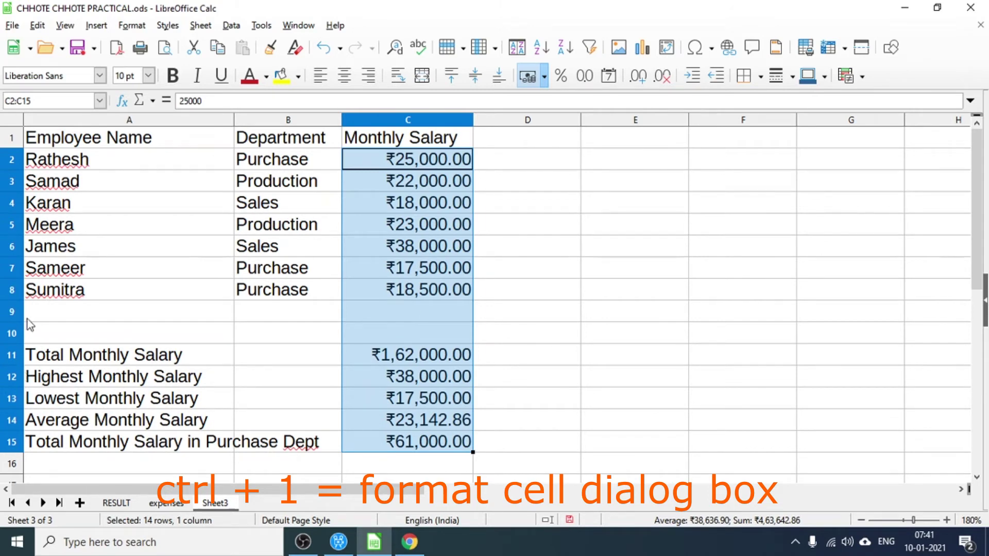
- Insert a new row above row 6 in the employee table
{"action": "right_click", "coordinate": [12, 251]}
{"action": "left_click", "coordinate": [12, 251]}
{"action": "left_click", "coordinate": [13, 252]}
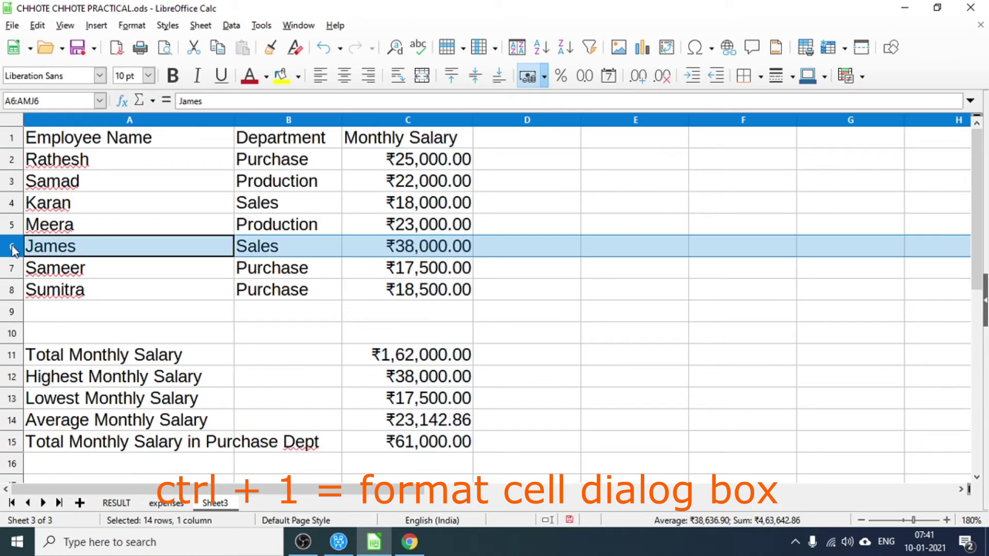
{"action": "right_click", "coordinate": [12, 252]}
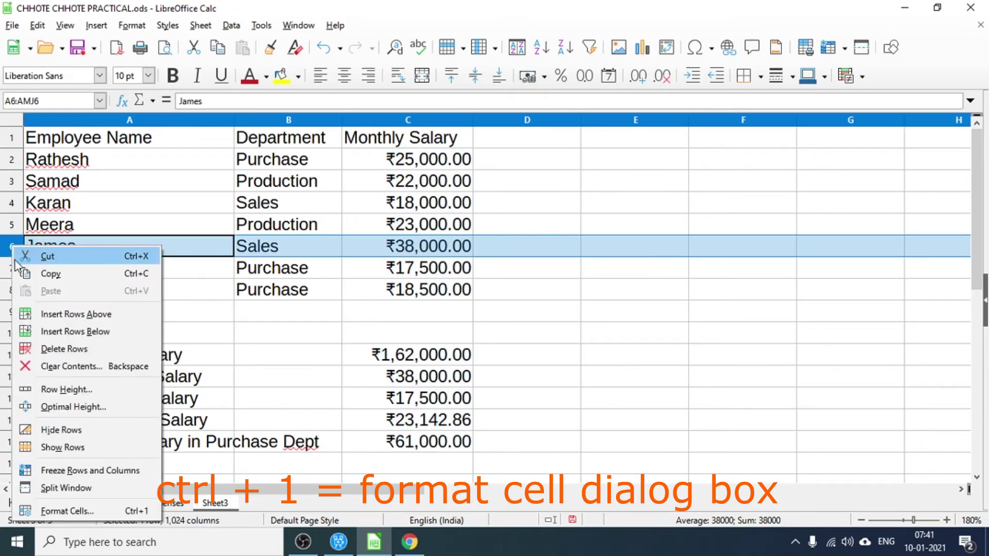
{"action": "left_click", "coordinate": [50, 315]}
- Fill the new row 6 with the employee's name, the department Purchase and a monthly salary of 16000
{"action": "left_click", "coordinate": [32, 251]}
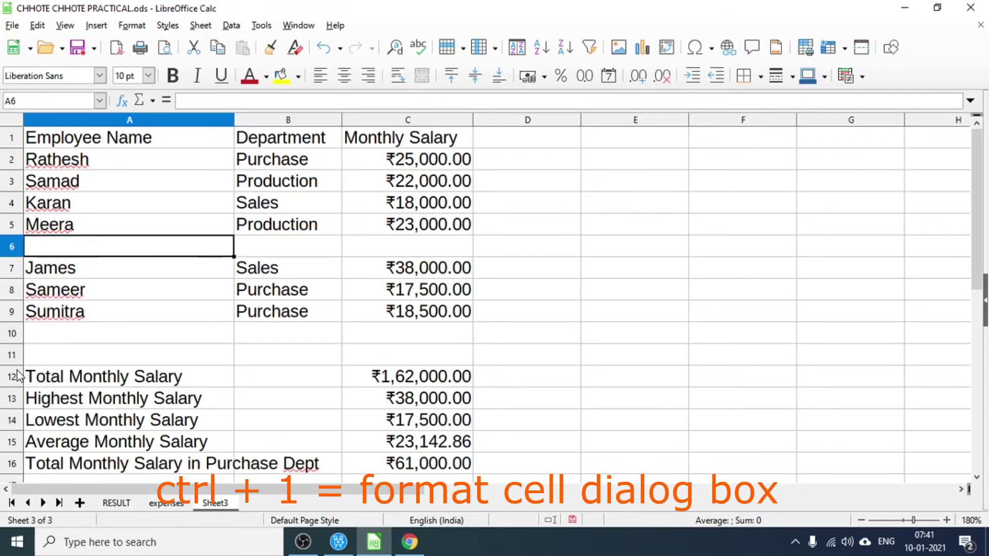
{"action": "type", "text": "Ahmed"}
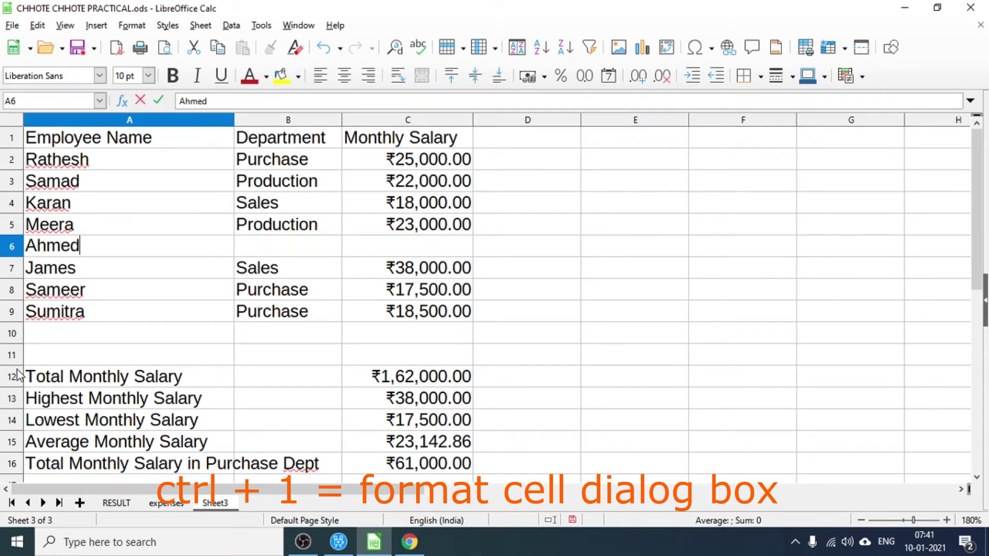
{"action": "key", "text": "Tab"}
{"action": "type", "text": "P"}
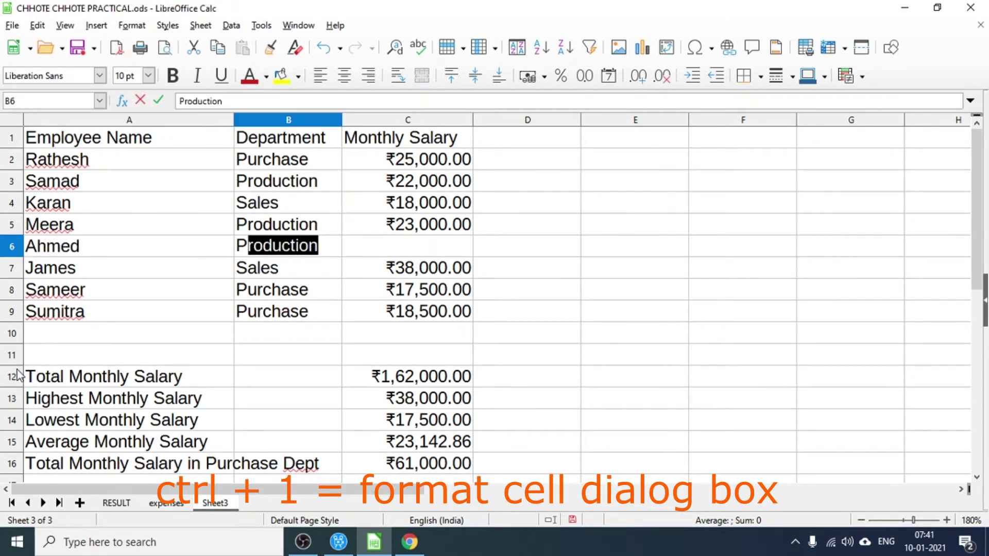
{"action": "type", "text": "urch"}
{"action": "key", "text": "Tab"}
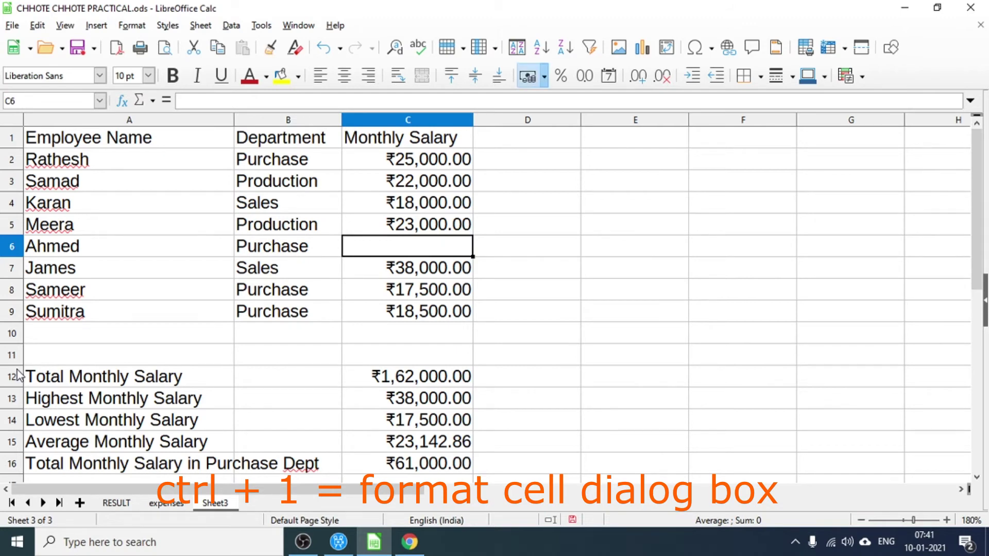
{"action": "type", "text": "16000"}
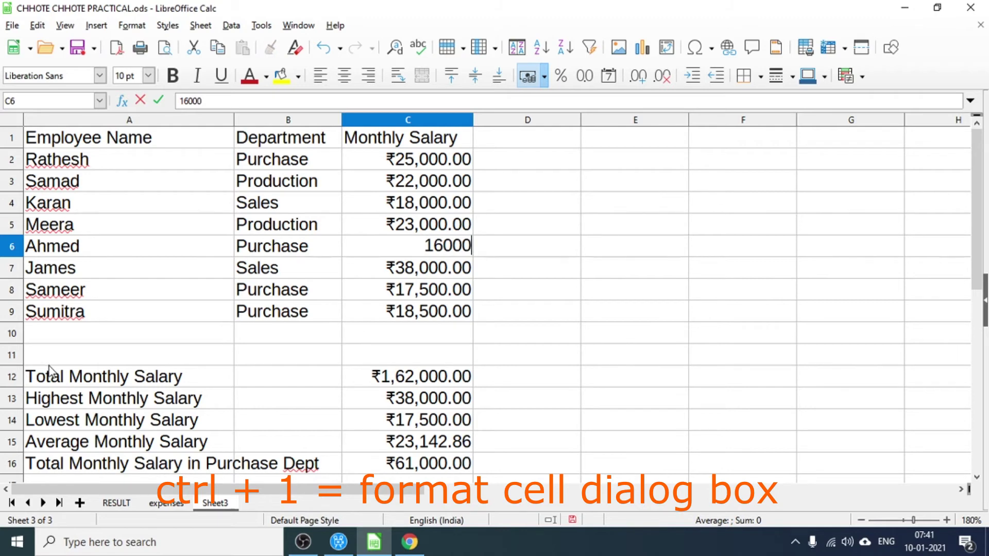
{"action": "scroll", "coordinate": [77, 386], "scroll_direction": "down", "scroll_amount": 1}
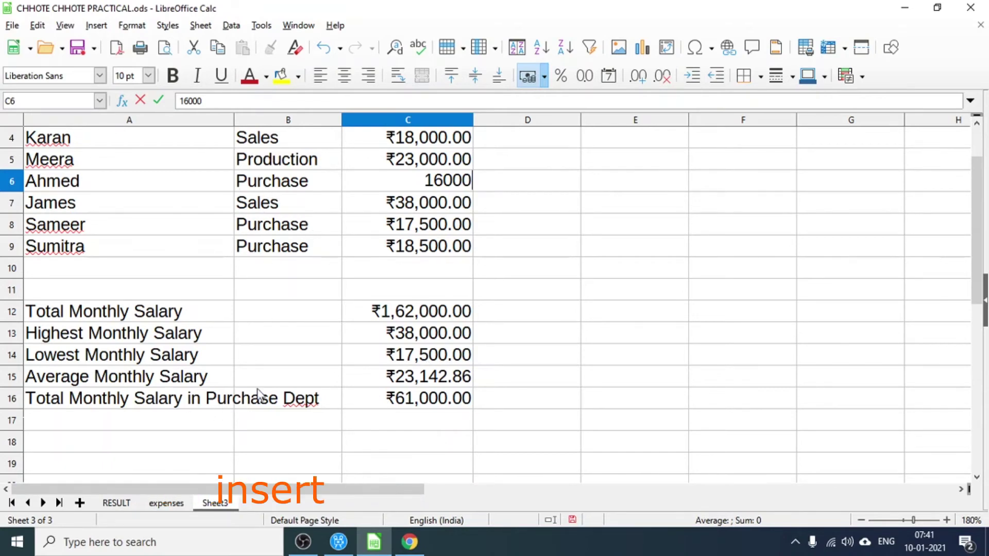
{"action": "key", "text": "Return"}
- Check the recalculated purchase department total, lowest salary and total salary formulas in cells C16, C14 and C12
{"action": "left_click", "coordinate": [403, 407]}
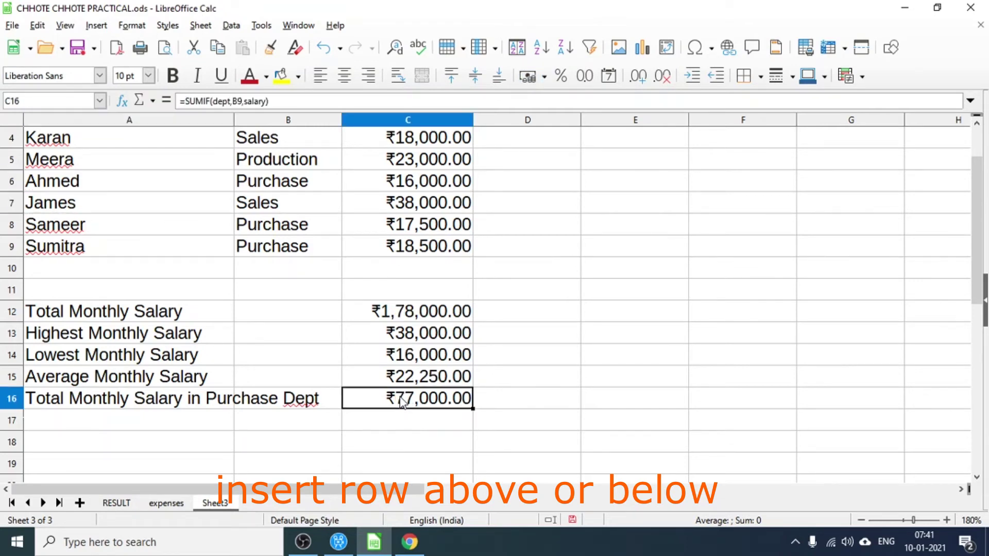
{"action": "left_click", "coordinate": [412, 358]}
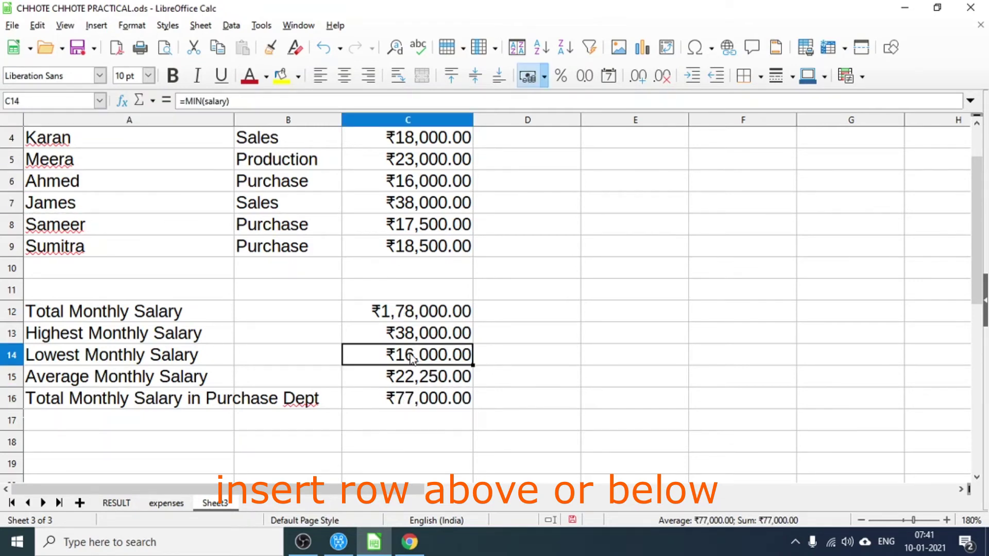
{"action": "left_click", "coordinate": [399, 318]}
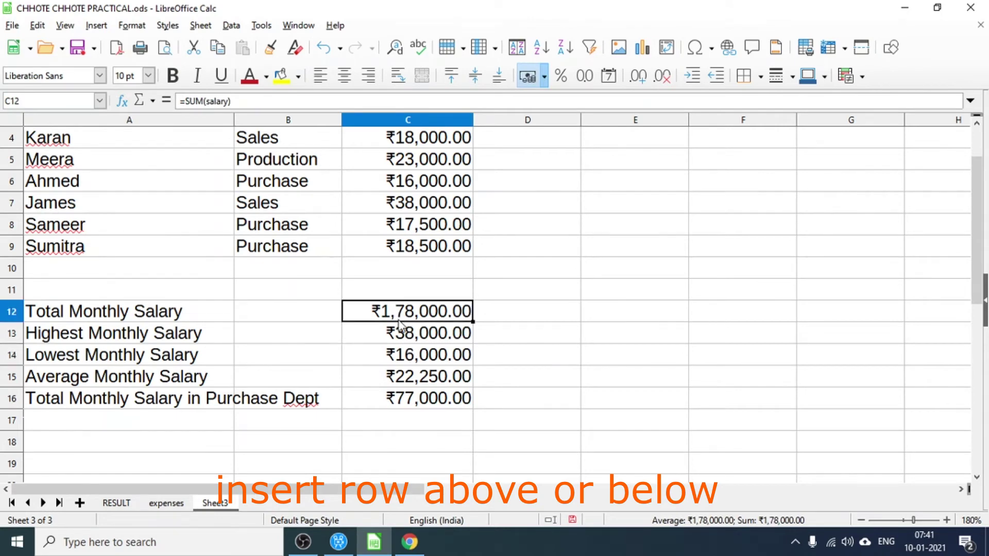
{"action": "left_click", "coordinate": [408, 358]}
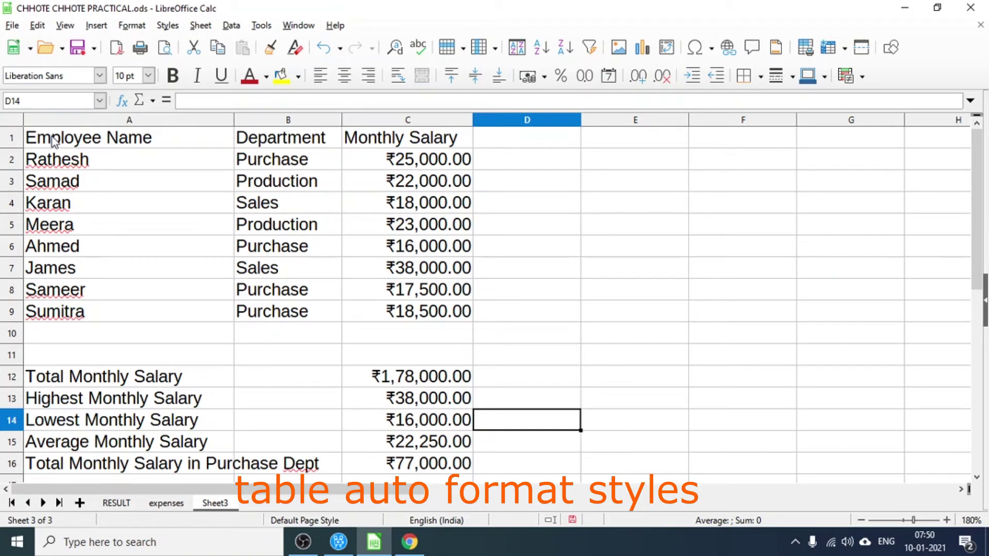
- Apply the Box List Yellow AutoFormat style to the employee table in A1:C9
{"action": "left_click_drag", "start_coordinate": [53, 141], "coordinate": [383, 310]}
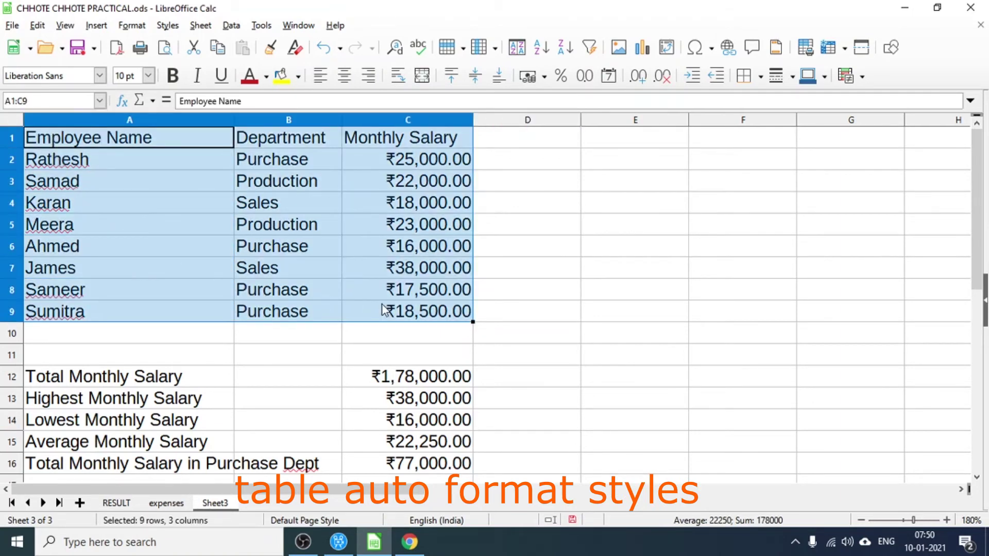
{"action": "left_click", "coordinate": [129, 31]}
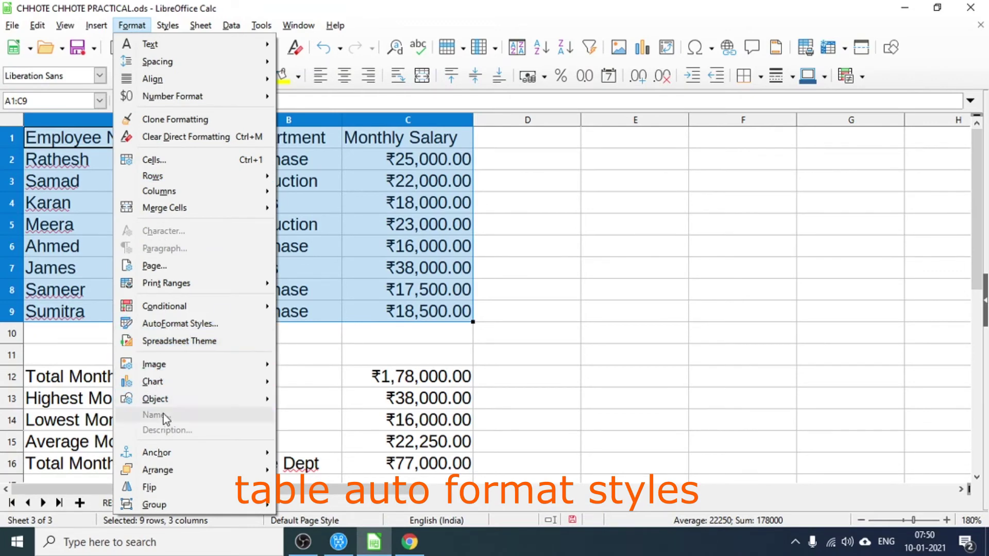
{"action": "mouse_move", "coordinate": [169, 377]}
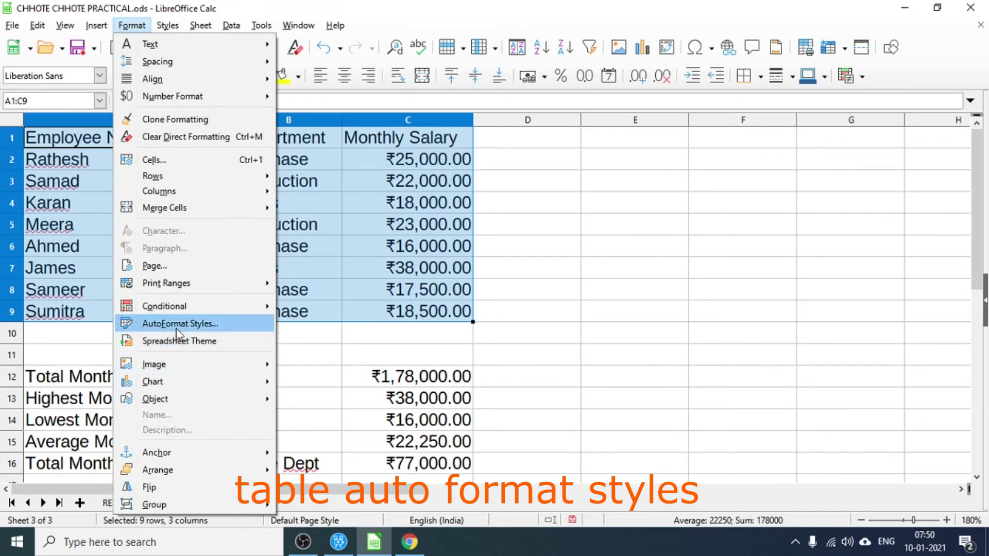
{"action": "left_click", "coordinate": [176, 325]}
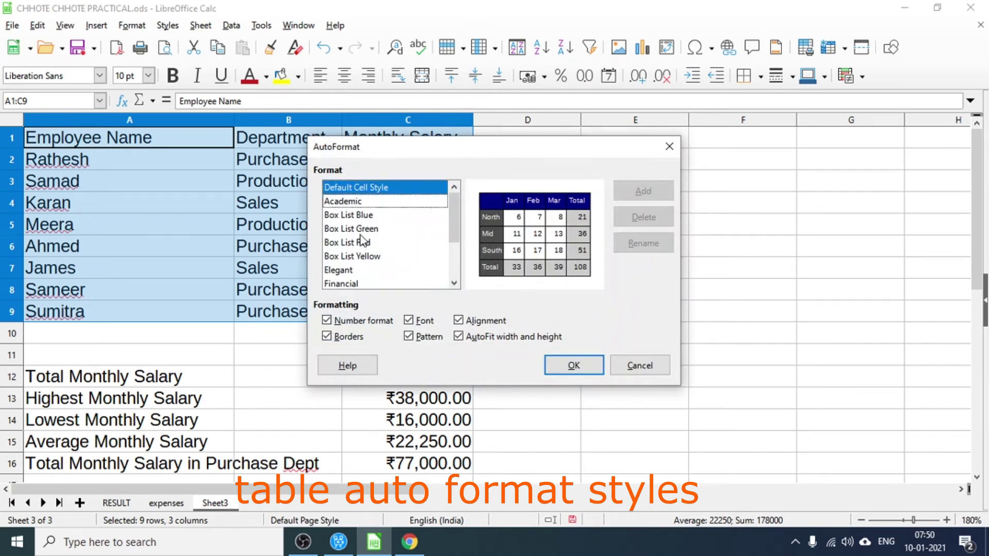
{"action": "key", "text": "Down"}
{"action": "key", "text": "Down"}
{"action": "key", "text": "Down"}
{"action": "key", "text": "Down"}
{"action": "key", "text": "Down"}
{"action": "key", "text": "Down"}
{"action": "key", "text": "Down"}
{"action": "key", "text": "Up"}
{"action": "key", "text": "Up"}
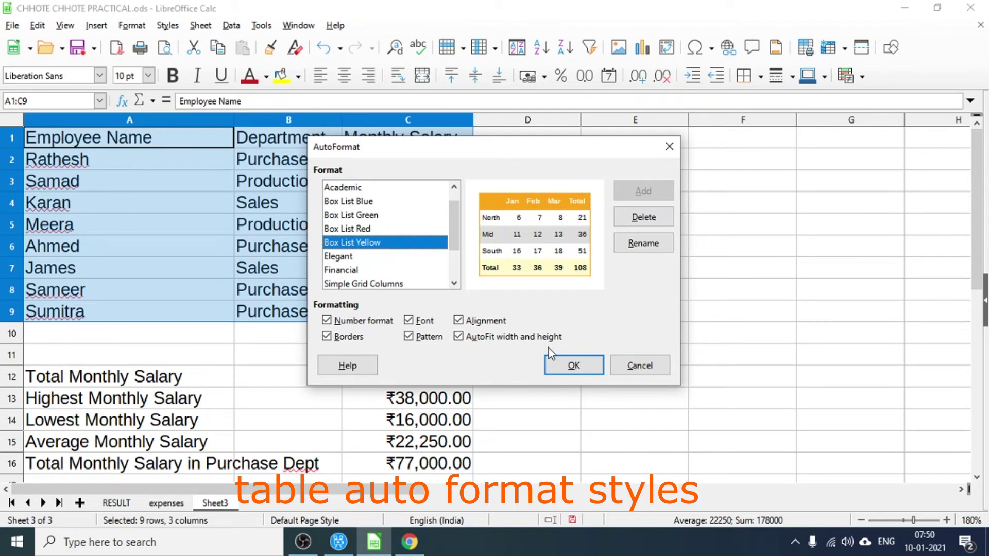
{"action": "left_click", "coordinate": [570, 365]}
{"action": "left_click", "coordinate": [696, 382]}
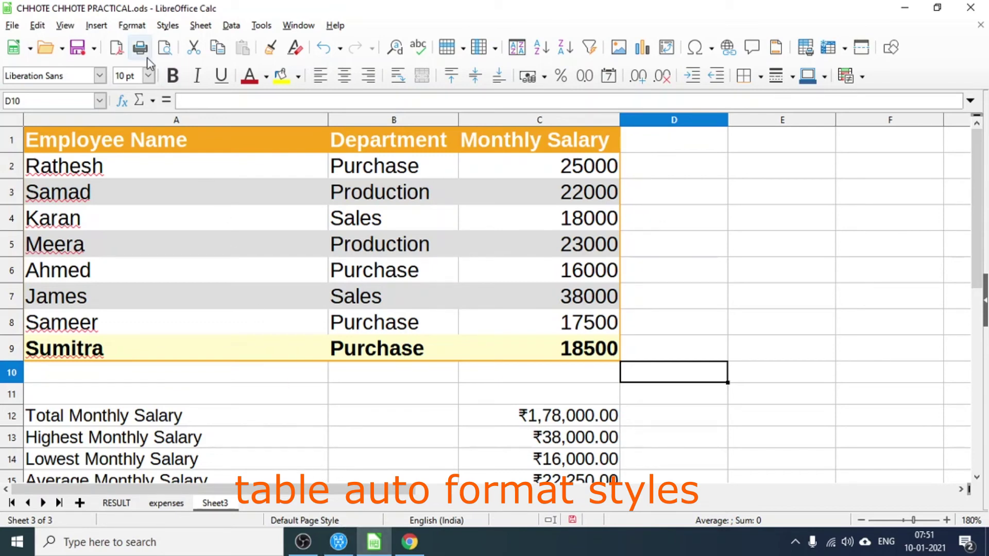
{"action": "left_click", "coordinate": [113, 143]}
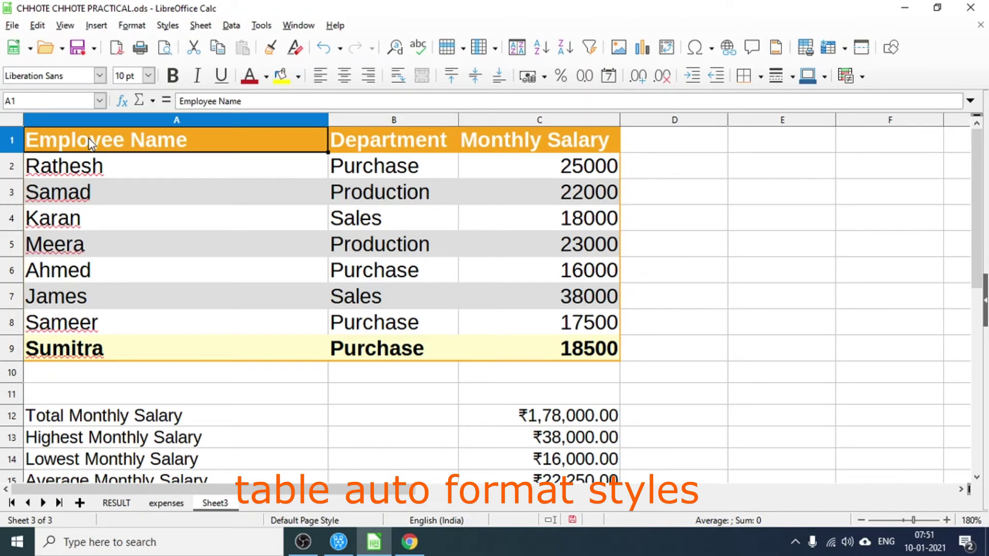
{"action": "left_click", "coordinate": [129, 185]}
{"action": "left_click_drag", "start_coordinate": [115, 147], "coordinate": [554, 361]}
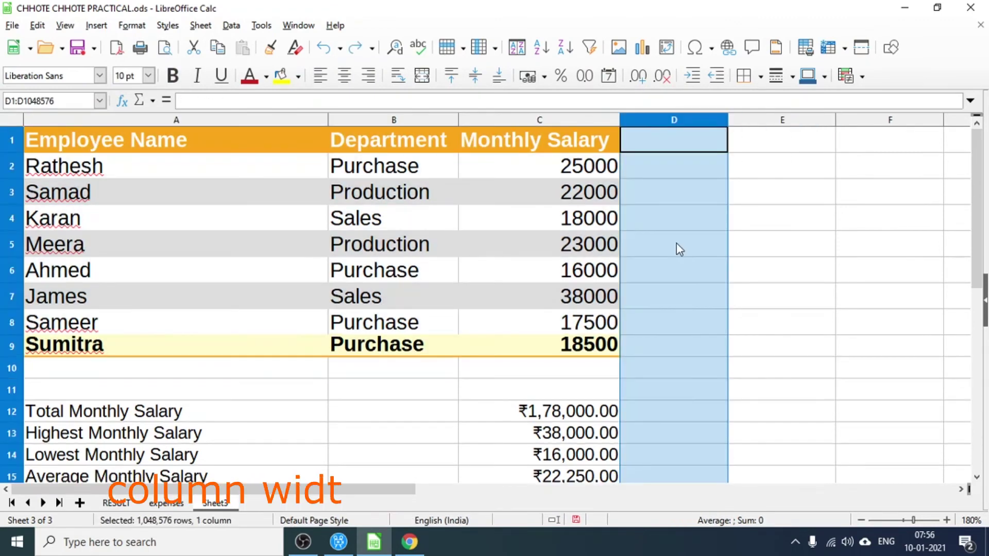
- Inspect the Column Width settings of column D, including the default value option, without applying any change
{"action": "left_click", "coordinate": [676, 243]}
{"action": "right_click", "coordinate": [689, 123]}
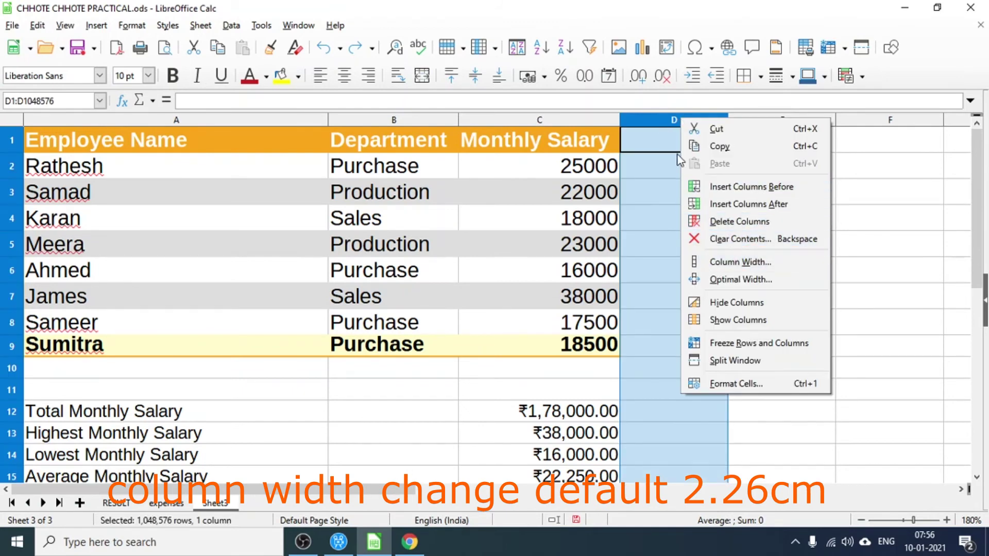
{"action": "left_click", "coordinate": [706, 265]}
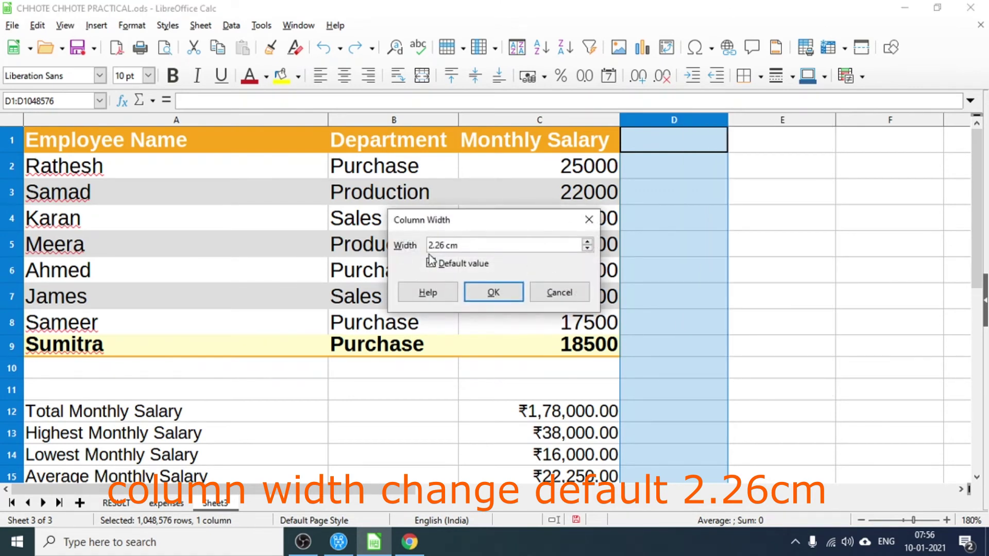
{"action": "left_click", "coordinate": [431, 264]}
{"action": "left_click", "coordinate": [560, 292]}
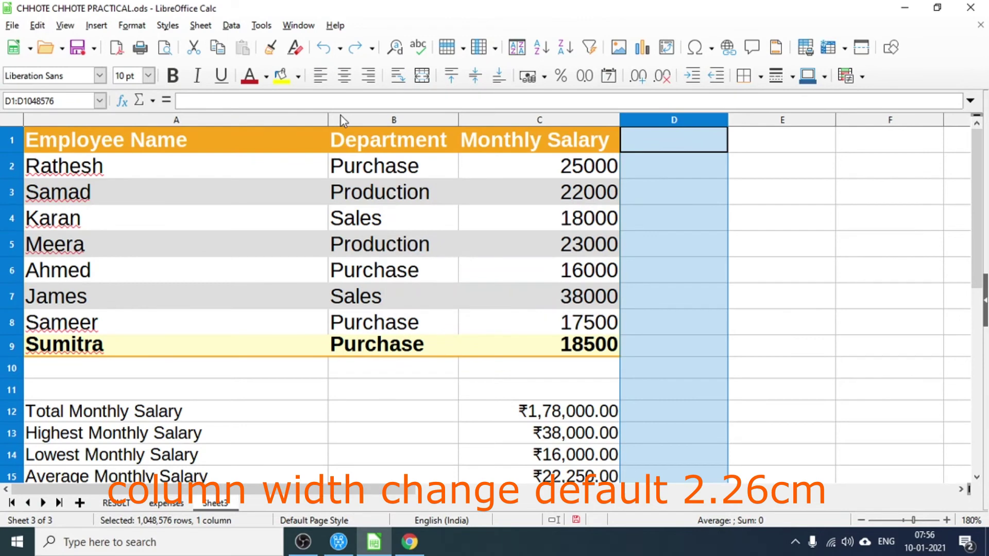
- Check the Column Width setting of column A without changing it there, and widen the column slightly by its border
{"action": "right_click", "coordinate": [266, 123]}
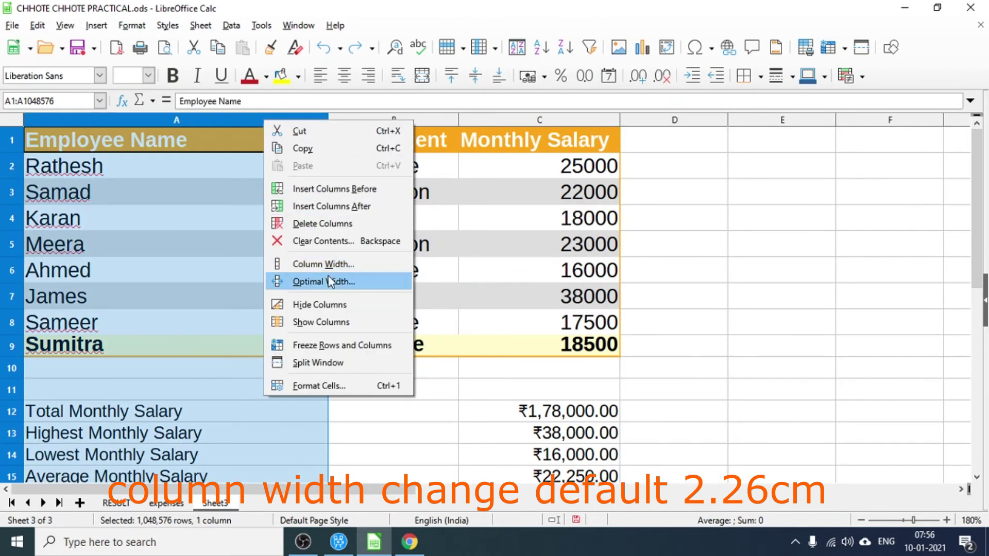
{"action": "left_click", "coordinate": [324, 264]}
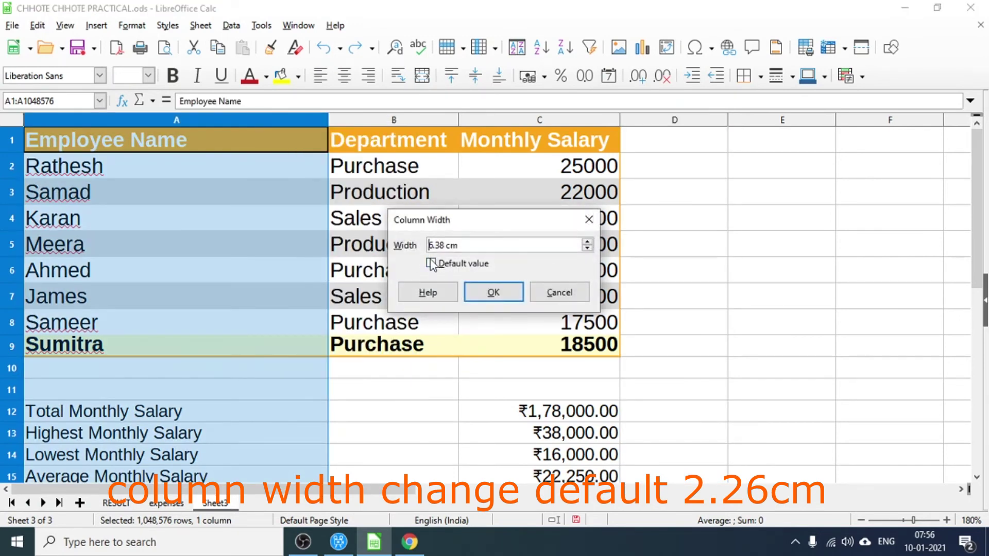
{"action": "left_click", "coordinate": [560, 292]}
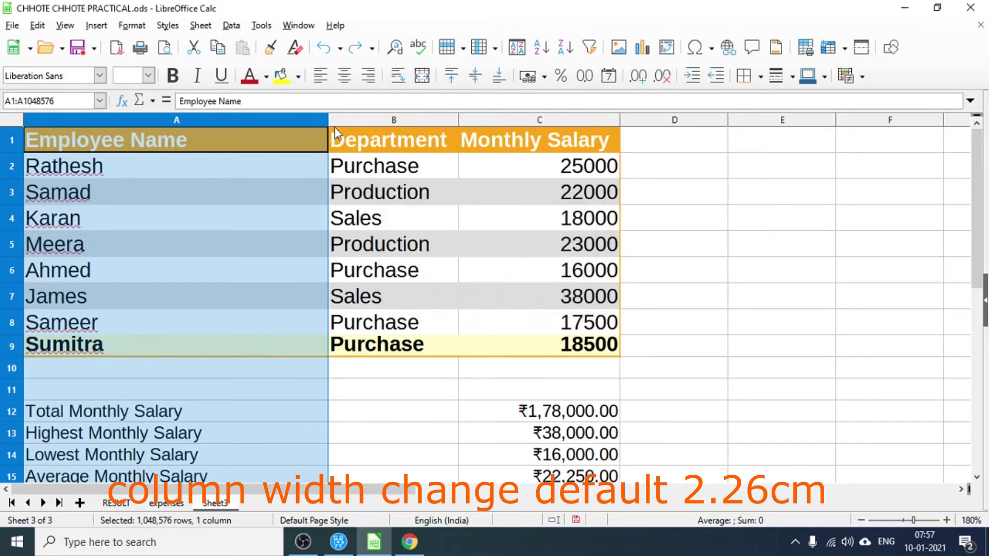
{"action": "left_click_drag", "start_coordinate": [328, 115], "coordinate": [329, 117]}
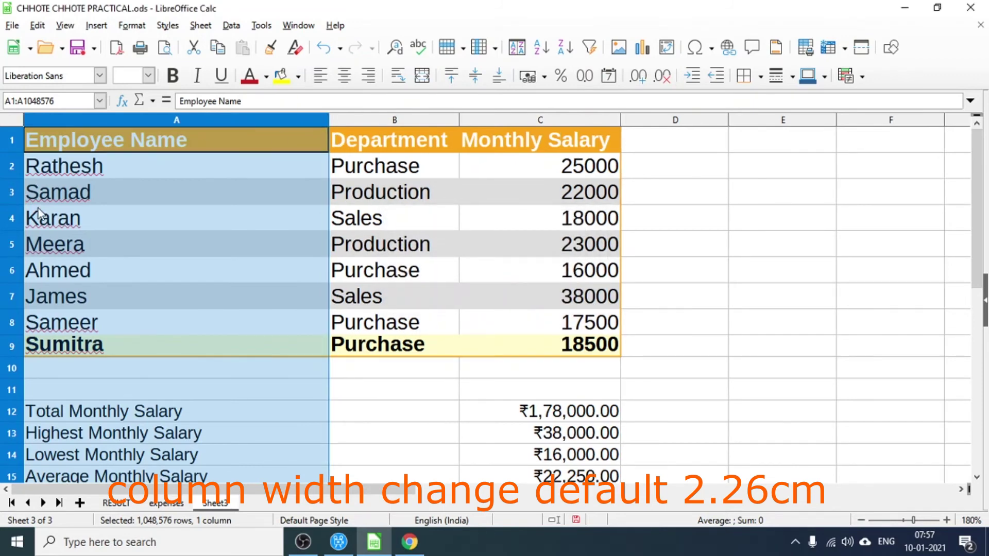
- Set the height of row 6 to the default value of 0.45 cm
{"action": "left_click", "coordinate": [383, 381]}
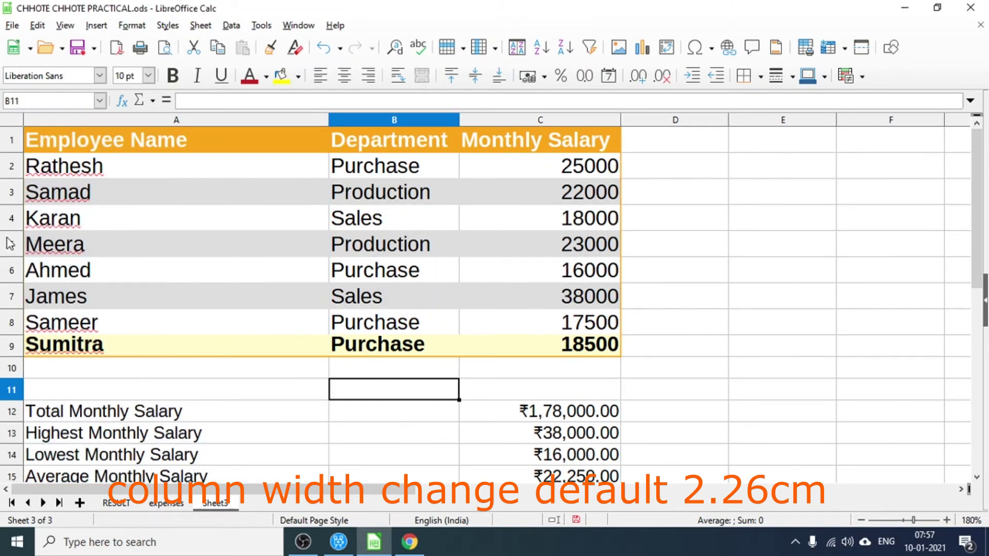
{"action": "right_click", "coordinate": [12, 271]}
{"action": "left_click", "coordinate": [65, 145]}
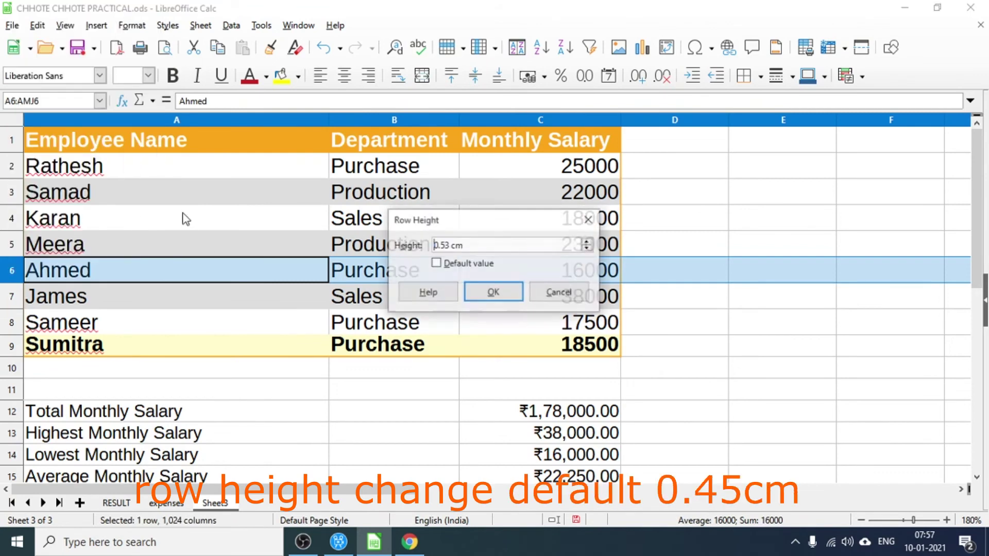
{"action": "left_click", "coordinate": [436, 263]}
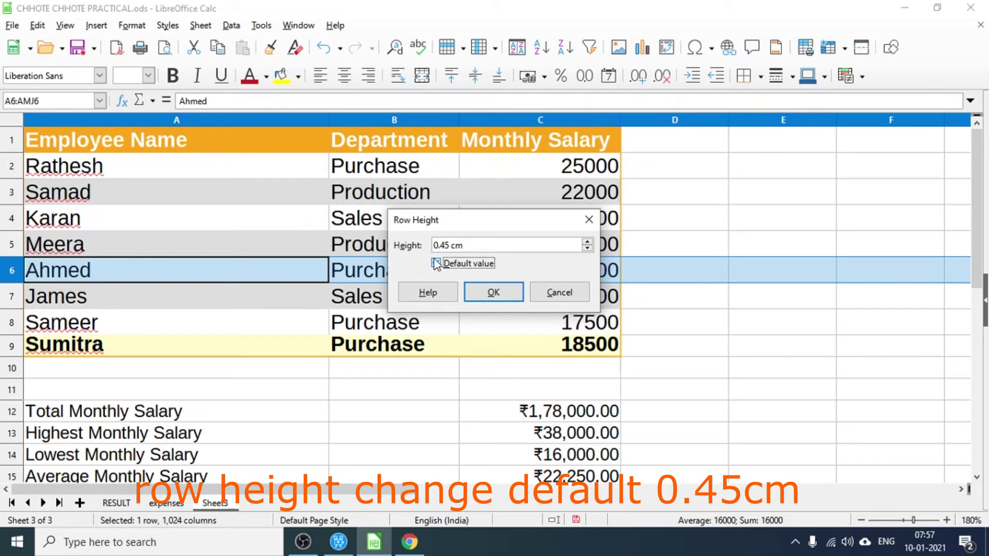
{"action": "left_click", "coordinate": [486, 292]}
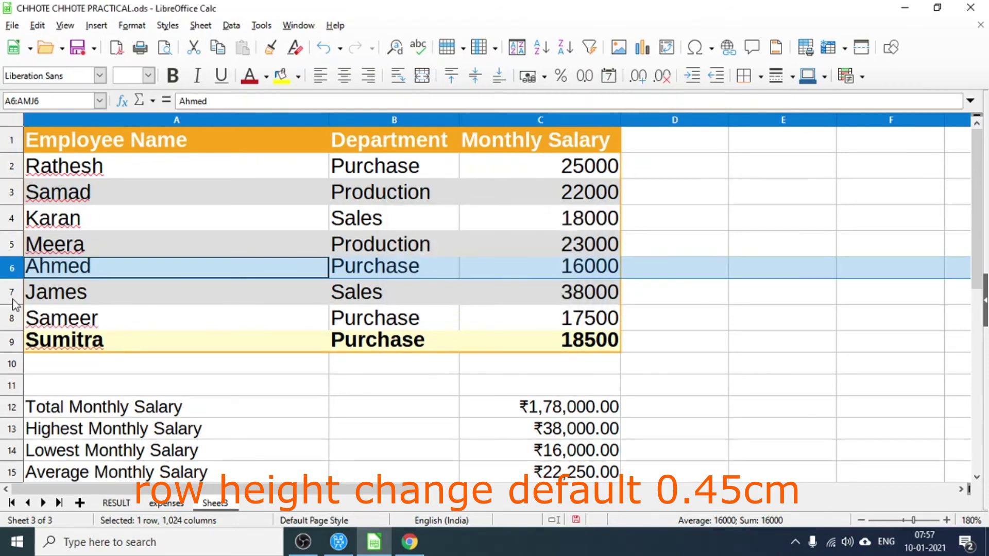
{"action": "left_click", "coordinate": [128, 365]}
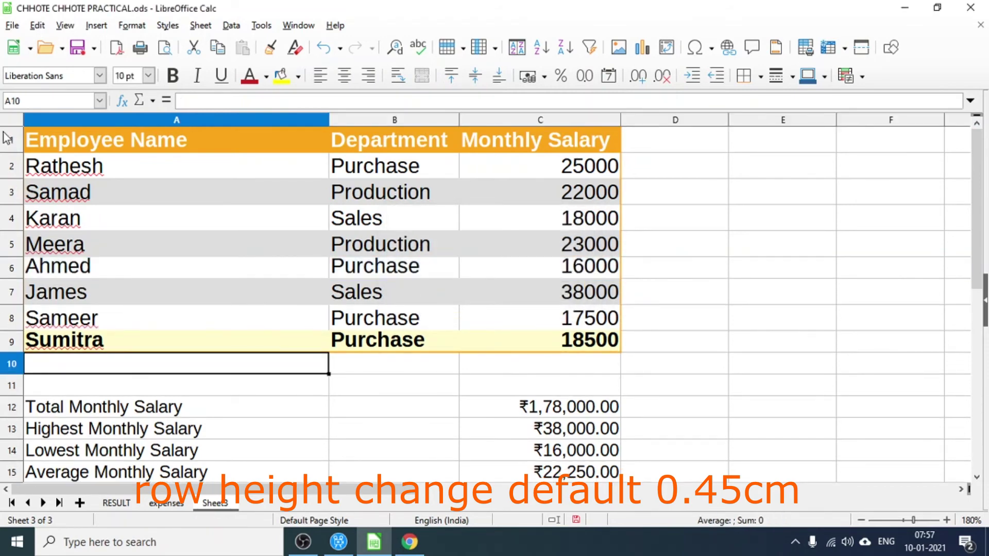
- Enlarge the height of rows 1 to 9 uniformly and fine-tune it to slightly less
{"action": "left_click_drag", "start_coordinate": [8, 139], "coordinate": [13, 361]}
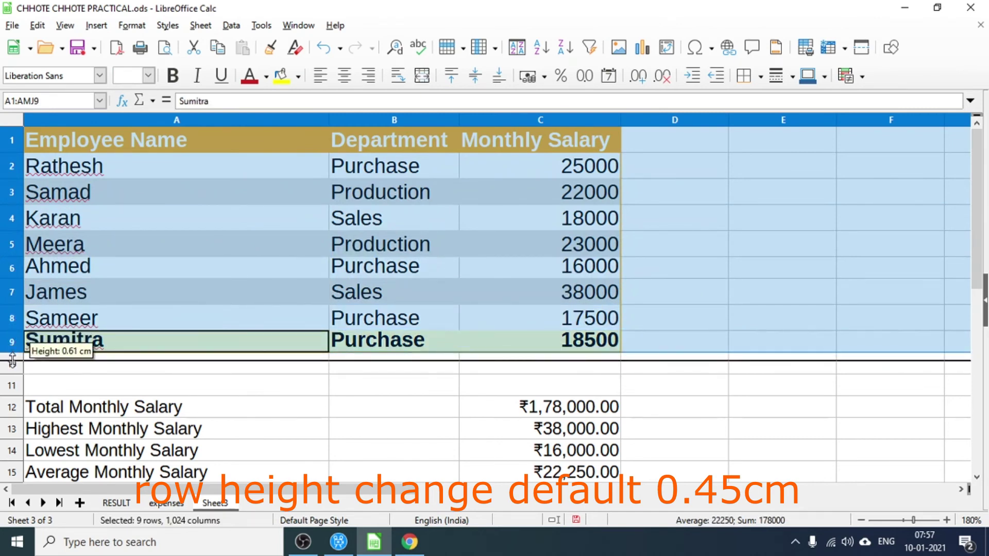
{"action": "left_click_drag", "start_coordinate": [12, 361], "coordinate": [20, 401]}
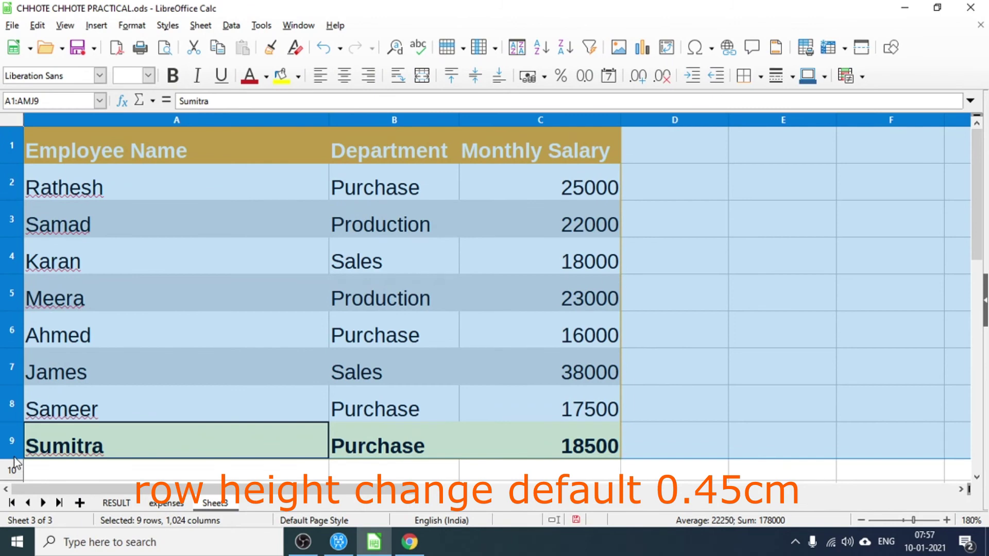
{"action": "left_click", "coordinate": [37, 469]}
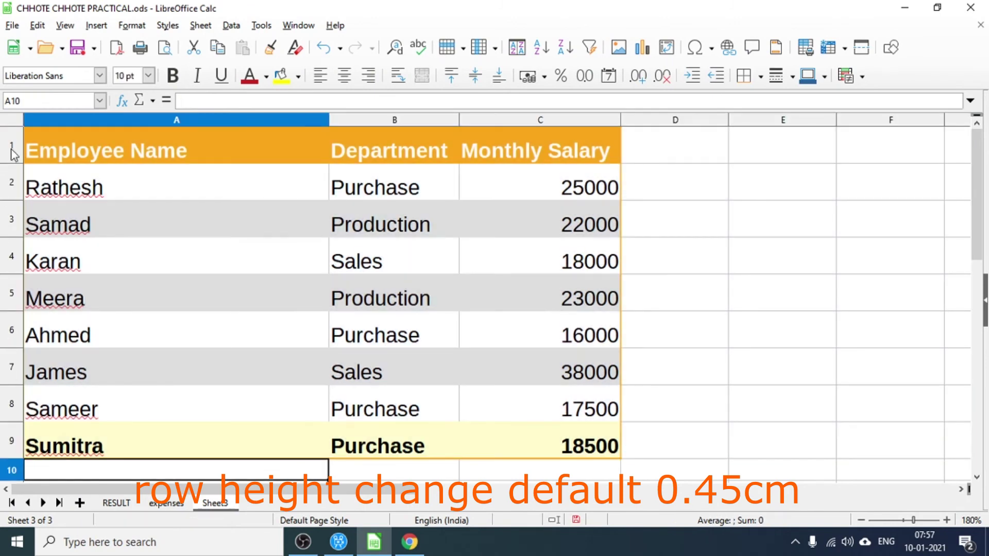
{"action": "left_click", "coordinate": [14, 159]}
{"action": "left_click_drag", "start_coordinate": [14, 159], "coordinate": [17, 443]}
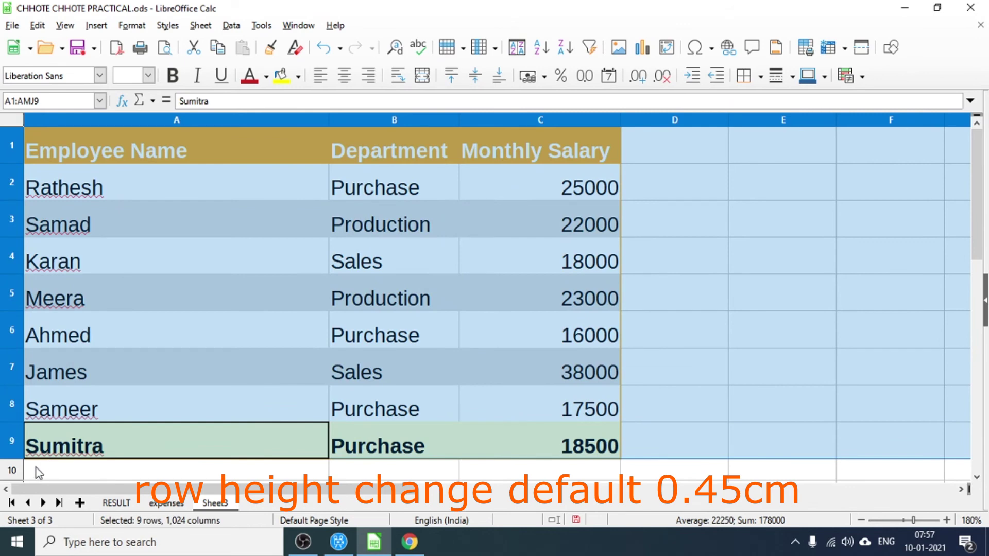
{"action": "left_click", "coordinate": [17, 459]}
{"action": "left_click_drag", "start_coordinate": [17, 458], "coordinate": [18, 454]}
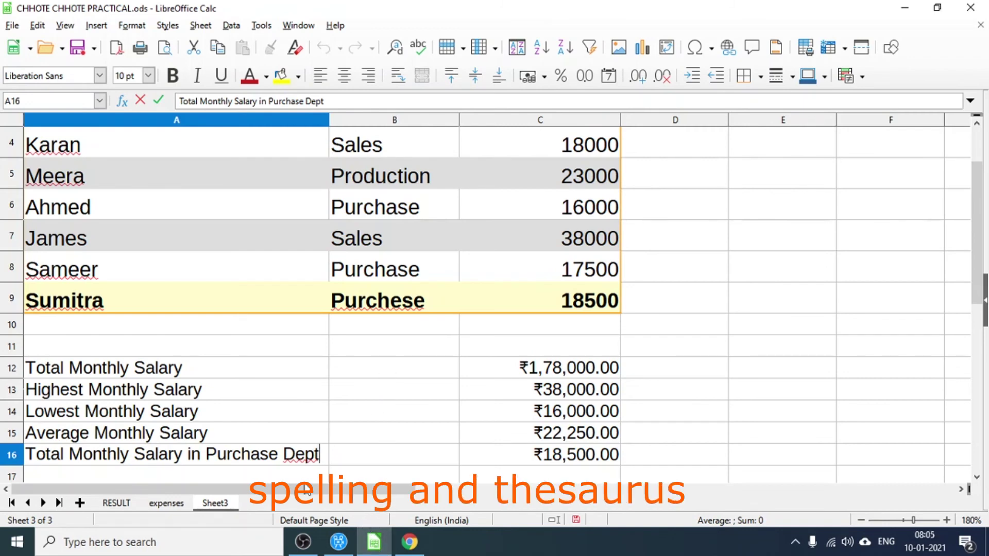
- Correct the misspelled department in B9 to the spelling suggestion "Purchase"
{"action": "left_click", "coordinate": [383, 306]}
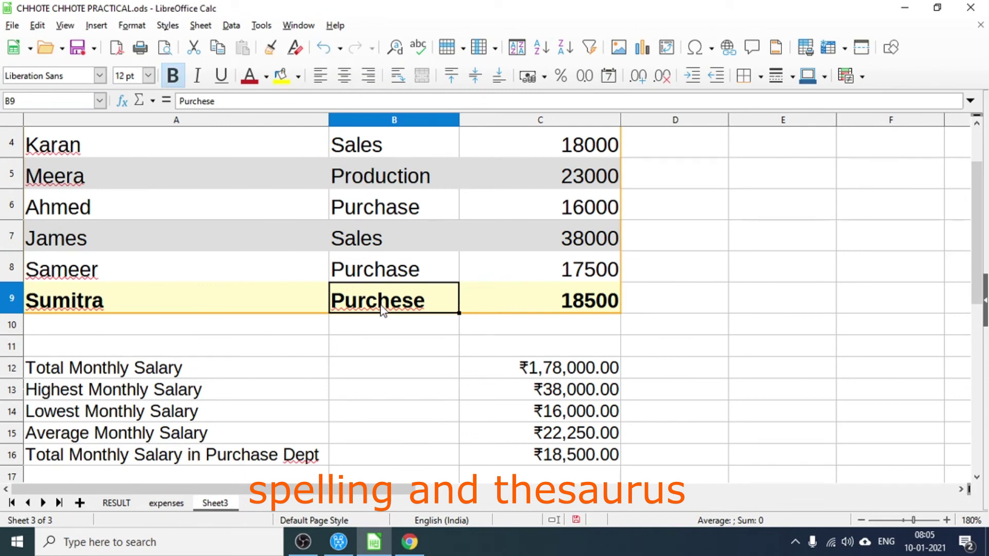
{"action": "double_click", "coordinate": [381, 311]}
{"action": "right_click", "coordinate": [381, 311]}
{"action": "left_click", "coordinate": [377, 299]}
{"action": "right_click", "coordinate": [378, 303]}
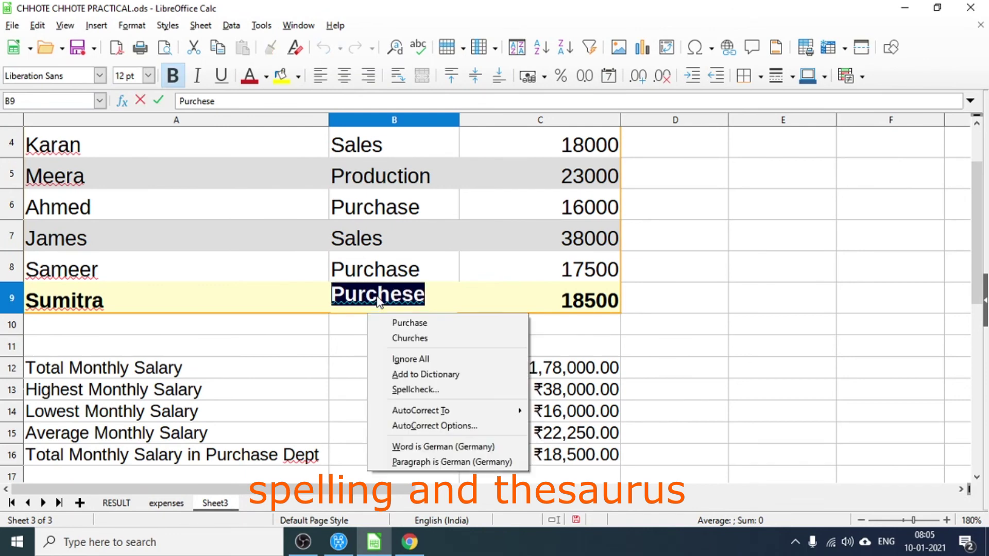
{"action": "left_click", "coordinate": [407, 325]}
- Replace "Dept" with the spelling suggestion "Dept." in the purchase total label in A16
{"action": "scroll", "coordinate": [325, 426], "scroll_direction": "down", "scroll_amount": 3}
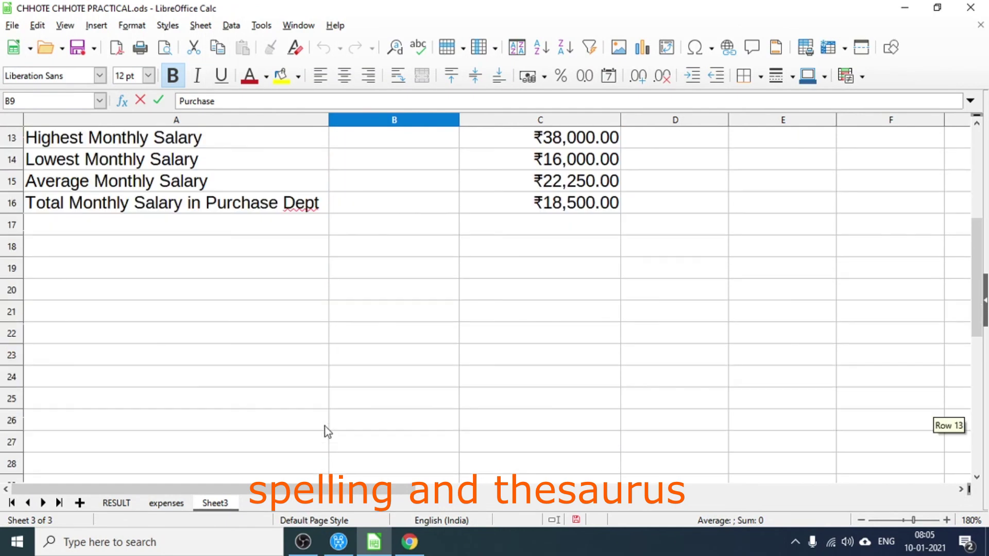
{"action": "scroll", "coordinate": [322, 427], "scroll_direction": "up", "scroll_amount": 1}
{"action": "scroll", "coordinate": [309, 431], "scroll_direction": "up", "scroll_amount": 2}
{"action": "scroll", "coordinate": [312, 436], "scroll_direction": "down", "scroll_amount": 2}
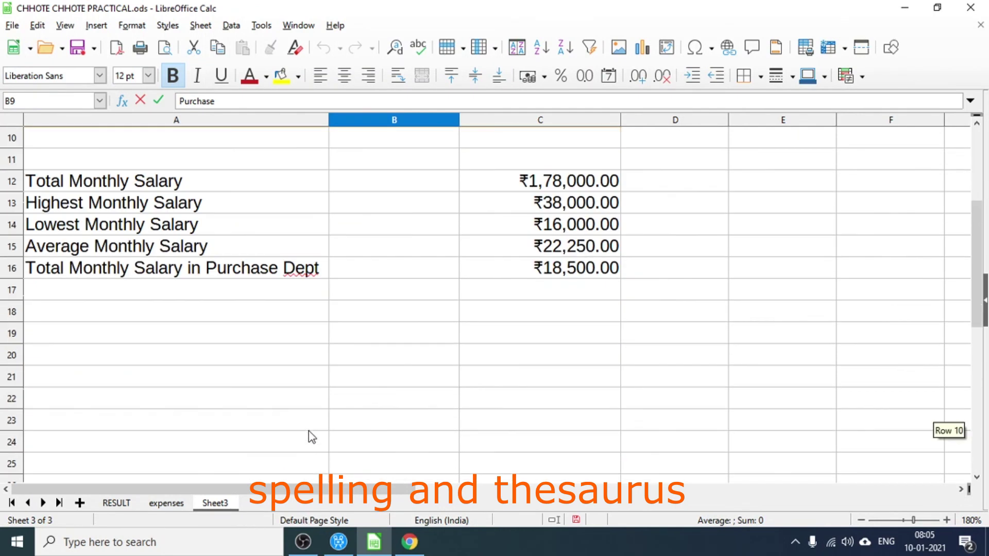
{"action": "double_click", "coordinate": [301, 278]}
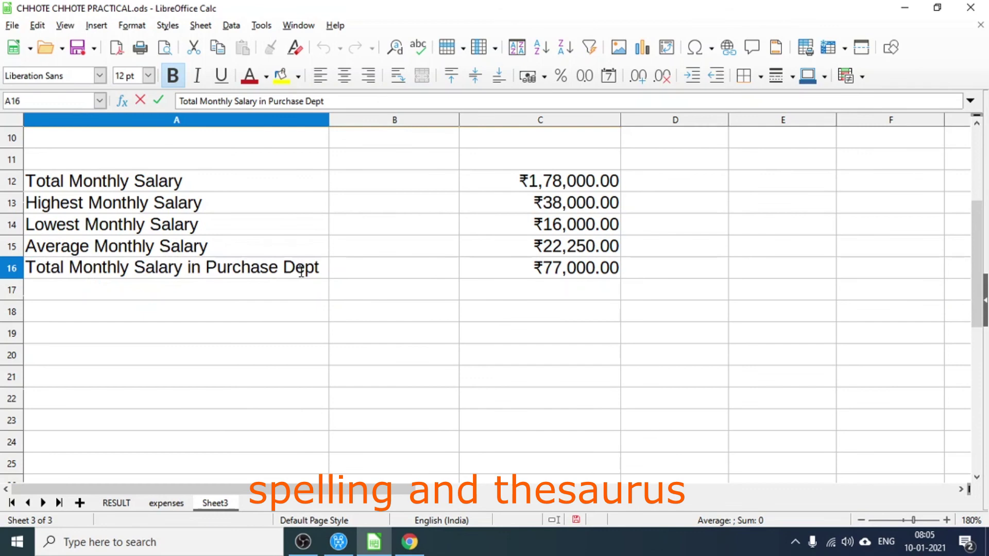
{"action": "right_click", "coordinate": [301, 272]}
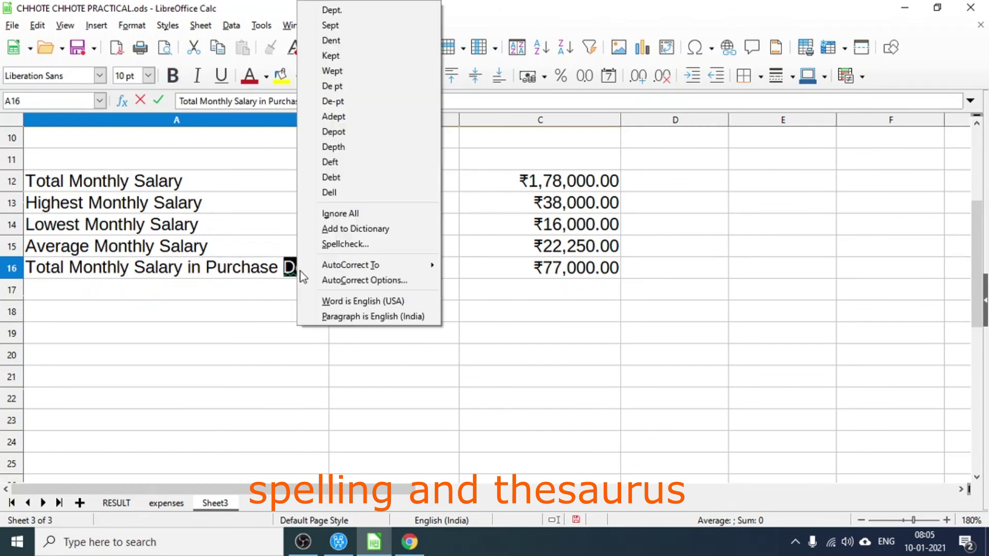
{"action": "left_click", "coordinate": [334, 12]}
{"action": "left_click", "coordinate": [406, 320]}
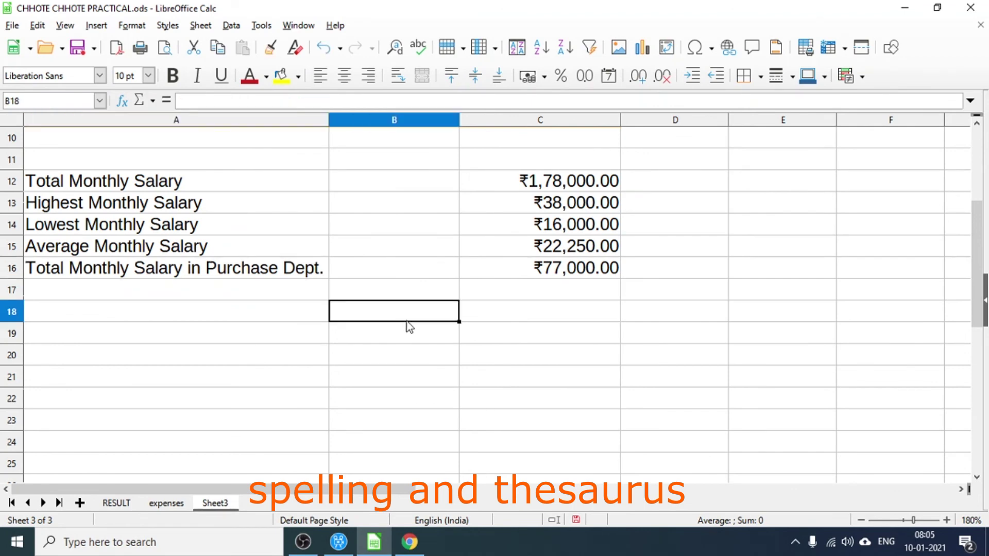
{"action": "scroll", "coordinate": [407, 323], "scroll_direction": "up", "scroll_amount": 3}
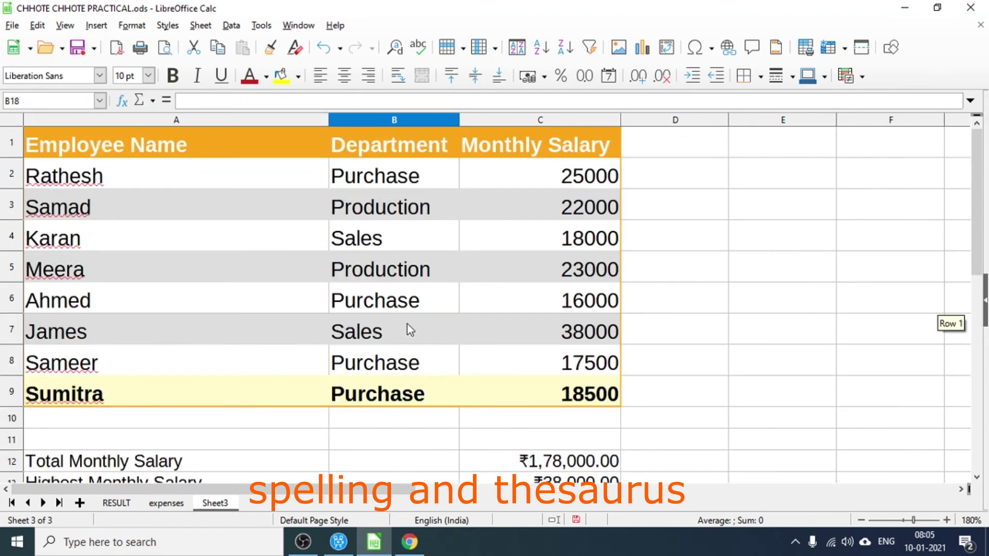